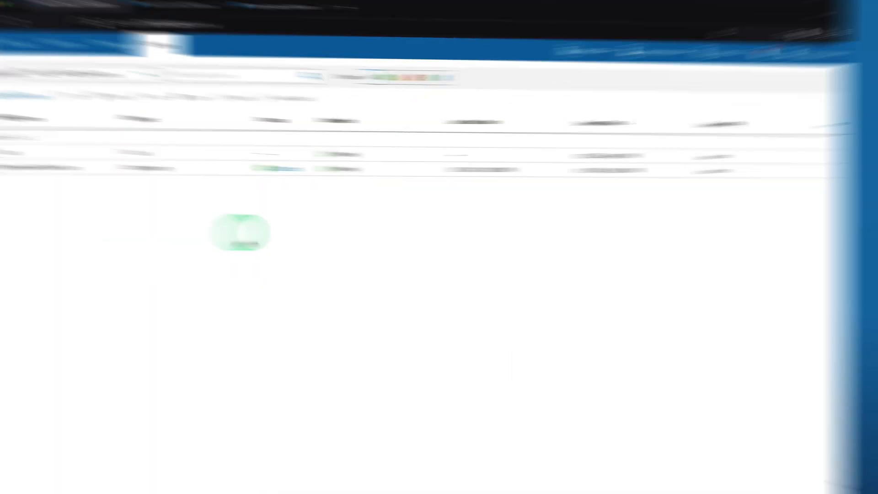
# Run the Tasks archival policy and open its archival session from the policy's status.
pyautogui.click(229, 157)
pyautogui.click(182, 102)
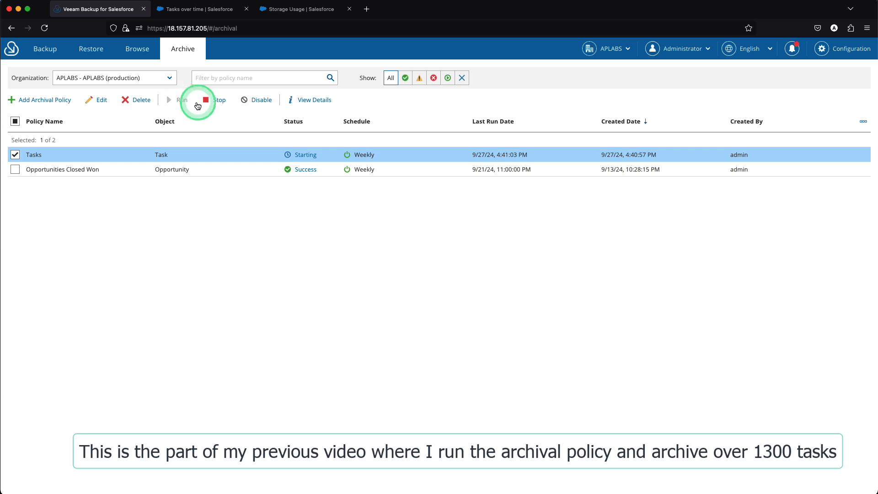
pyautogui.click(304, 155)
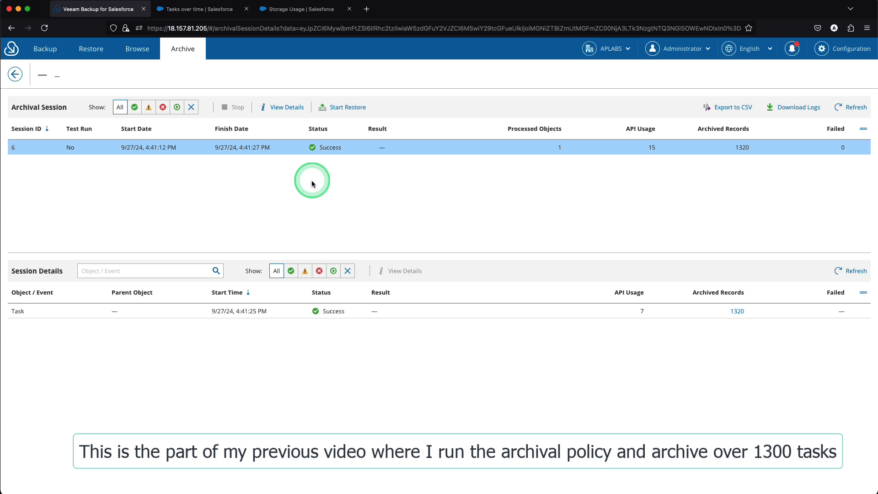
# Switch to the Salesforce dashboard "Tasks over time" and refresh its charts.
pyautogui.click(212, 9)
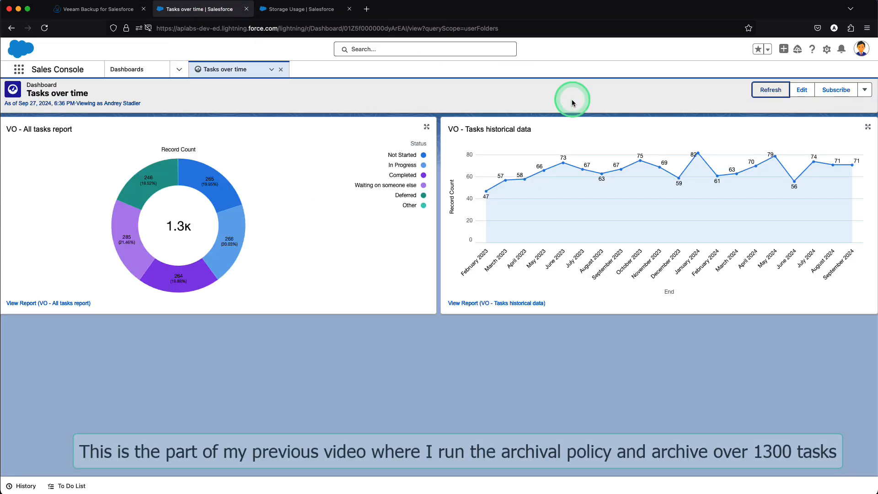
pyautogui.click(772, 91)
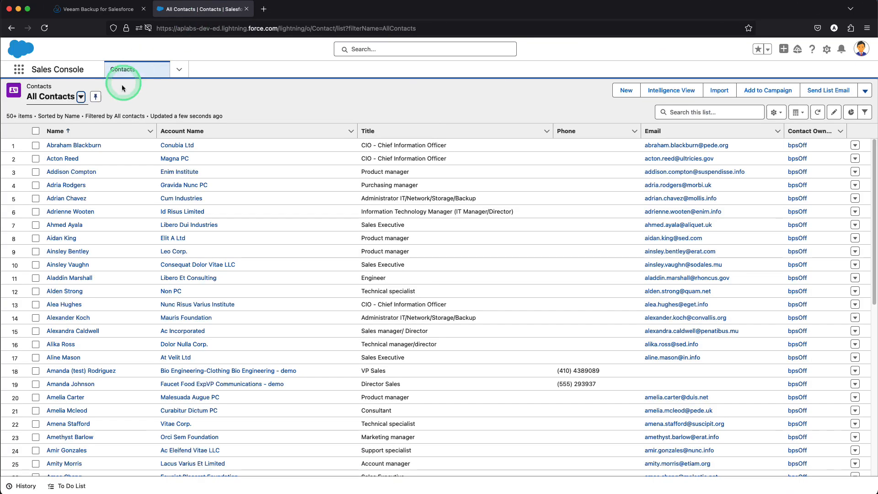
# Open the first contact in the New This Week contacts list view and highlight its record ID in the page address.
pyautogui.click(81, 98)
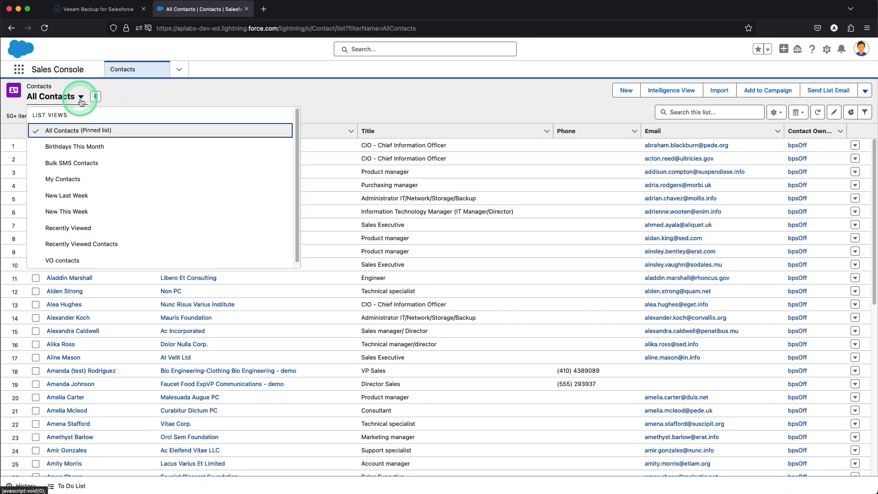
pyautogui.click(82, 183)
pyautogui.click(83, 211)
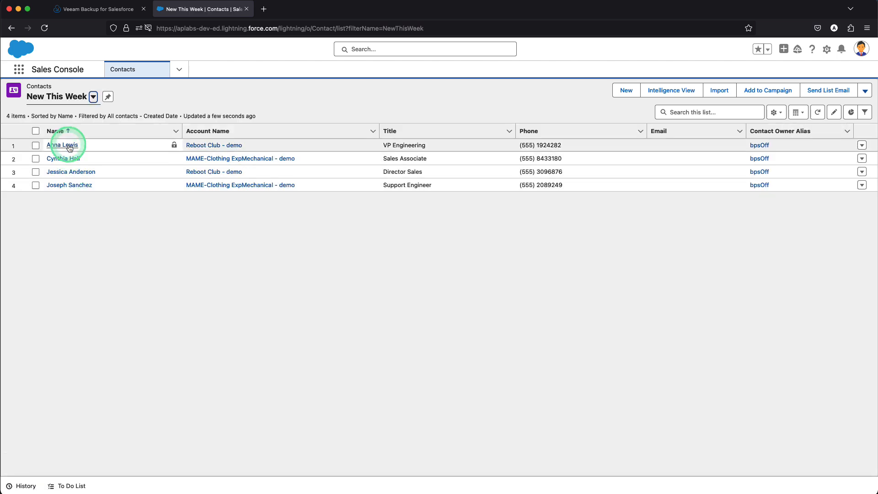
pyautogui.click(68, 145)
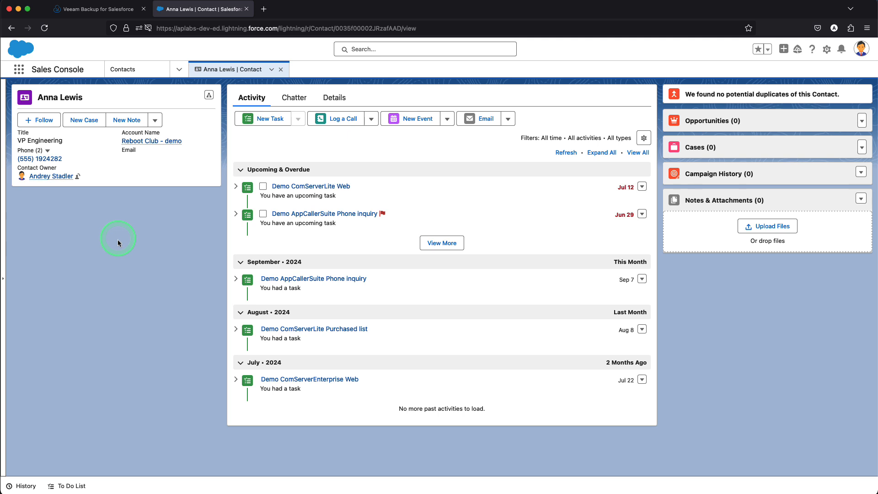
pyautogui.doubleClick(358, 28)
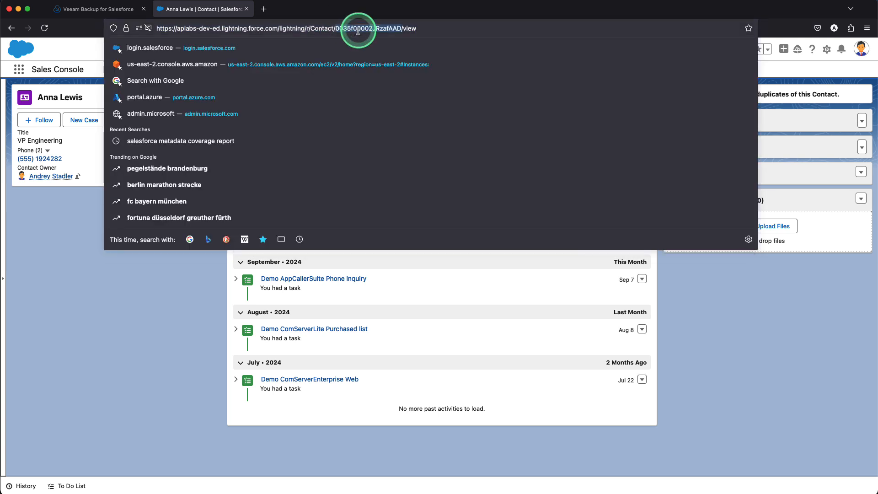
pyautogui.click(119, 320)
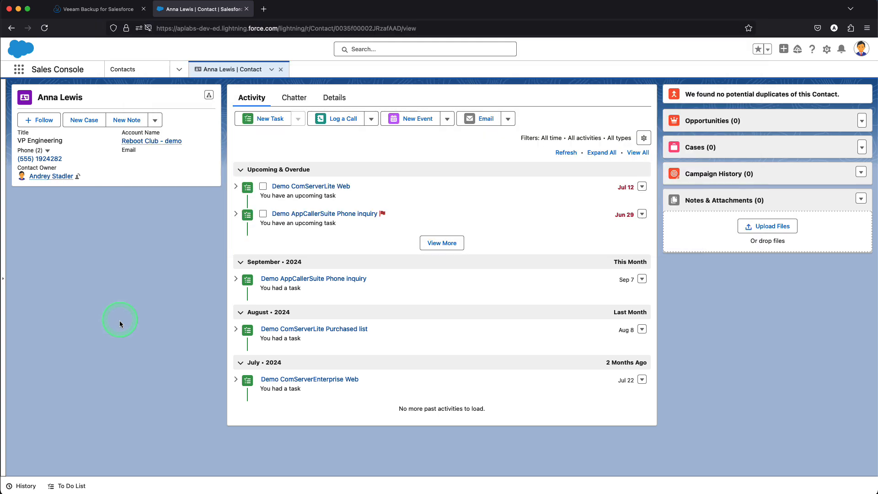
# Switch to Veeam Backup for Salesforce, log in with the prefilled credentials and open the Tasks archival policy's session.
pyautogui.click(102, 9)
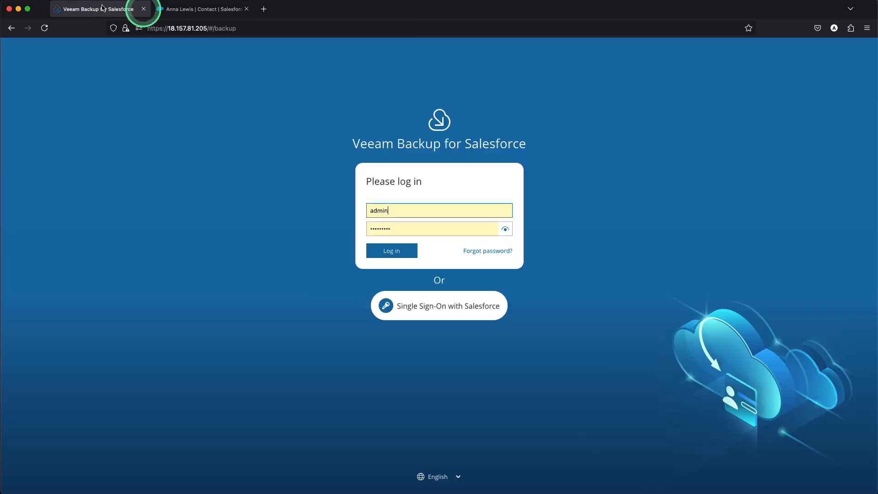
pyautogui.click(391, 252)
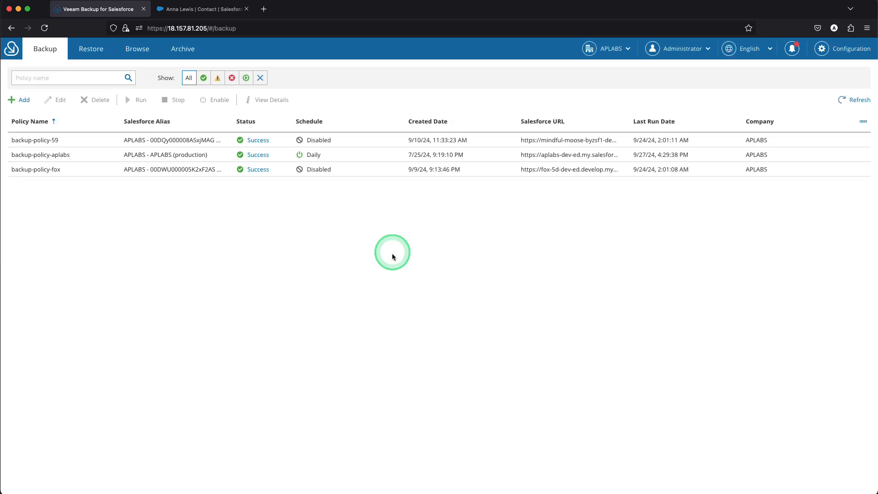
pyautogui.click(181, 50)
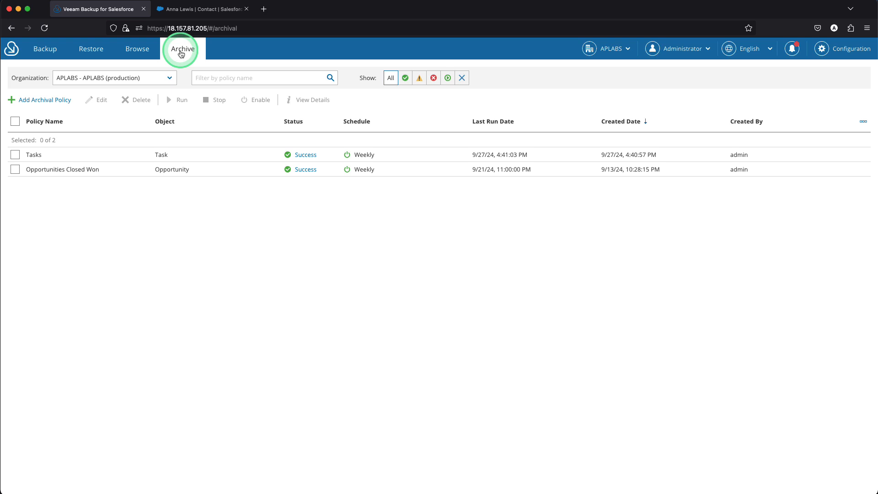
pyautogui.click(306, 154)
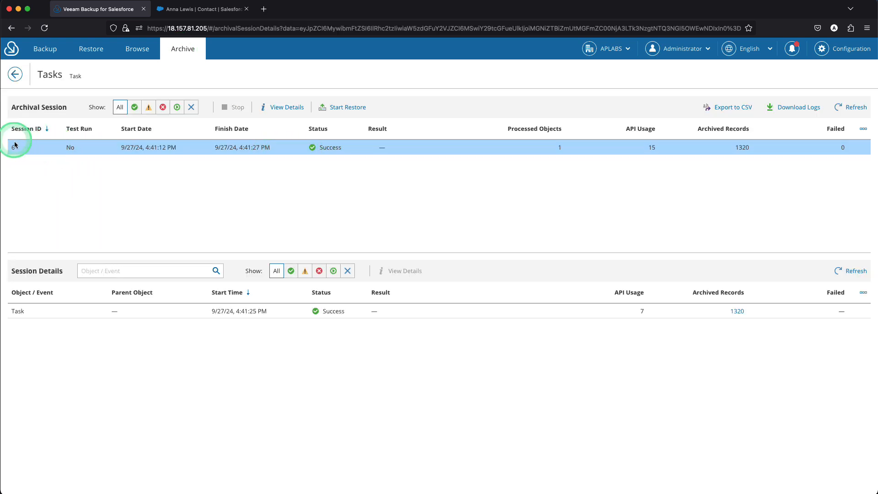
# Examine the session's API usage and archived records, and preview the archived Task records across their columns.
pyautogui.scroll(5, 15, 141)
pyautogui.scroll(-5, 14, 140)
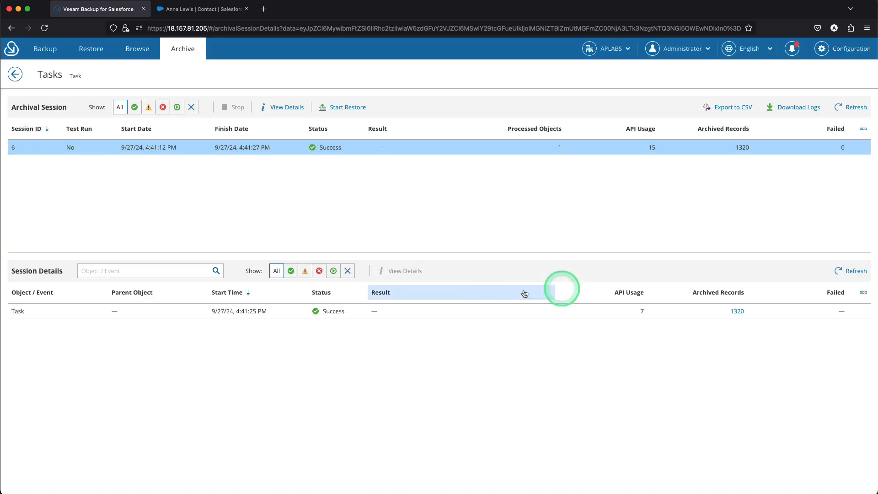
pyautogui.scroll(5, 736, 312)
pyautogui.scroll(3, 736, 313)
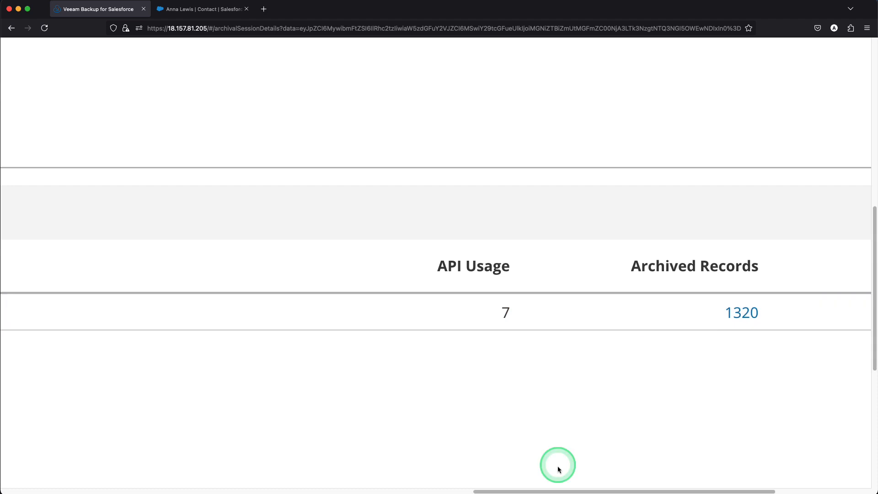
pyautogui.scroll(-3, 558, 465)
pyautogui.scroll(-2, 557, 466)
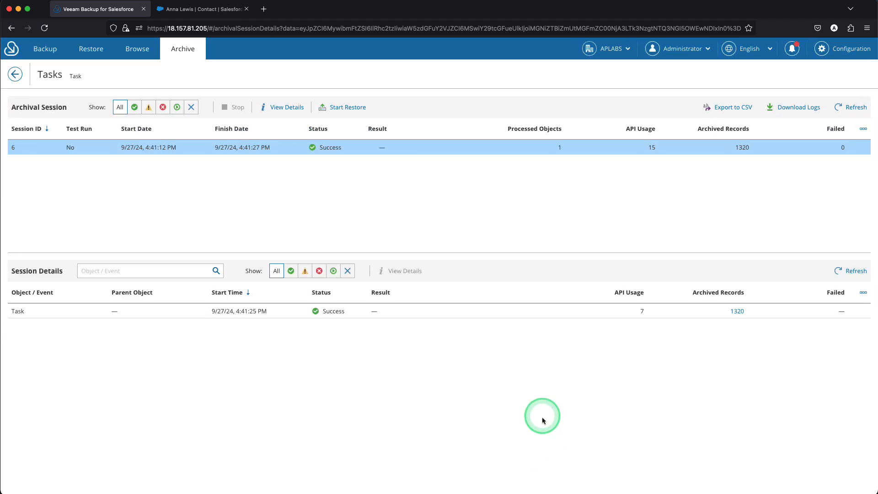
pyautogui.click(738, 310)
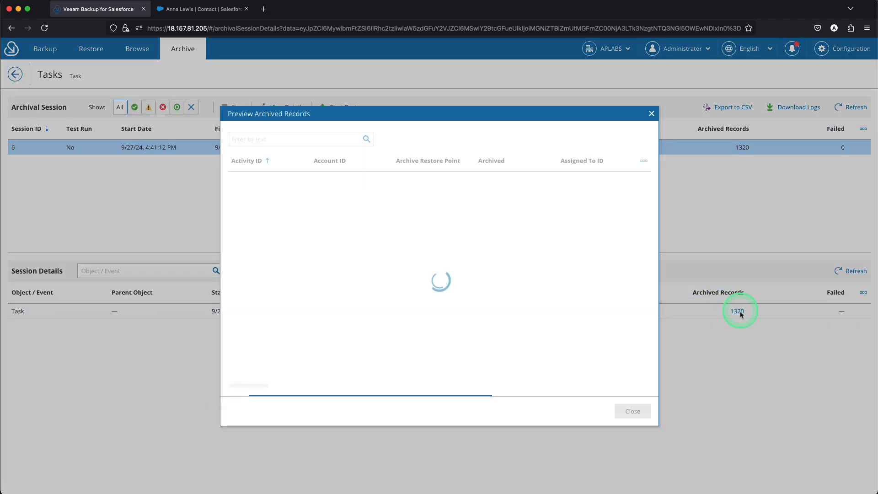
pyautogui.click(511, 206)
pyautogui.hscroll(10, 510, 206)
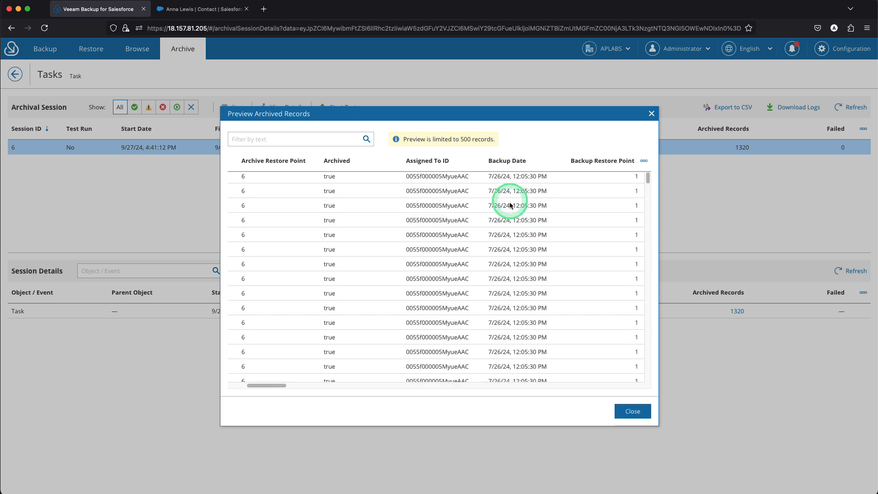
pyautogui.hscroll(10, 511, 205)
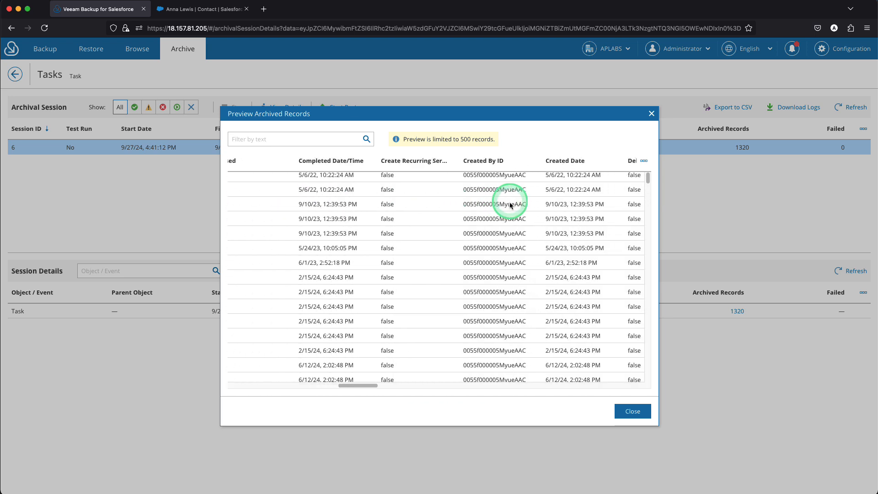
pyautogui.hscroll(10, 510, 205)
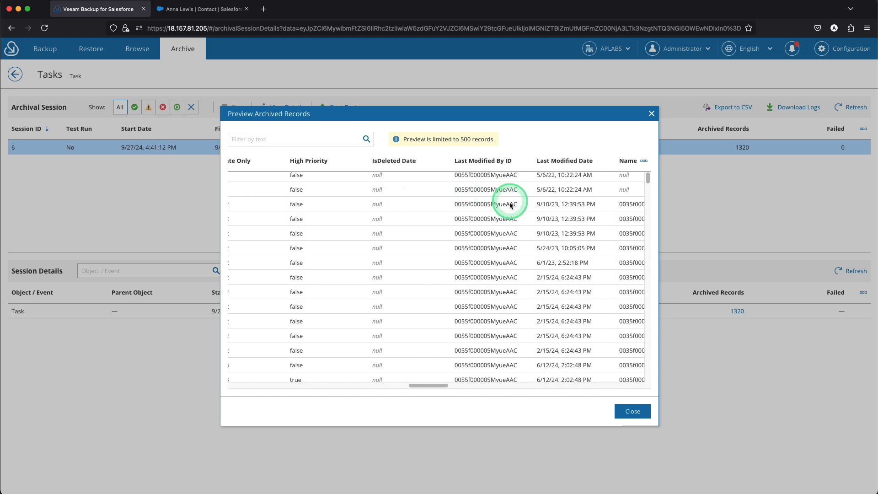
pyautogui.hscroll(8, 509, 201)
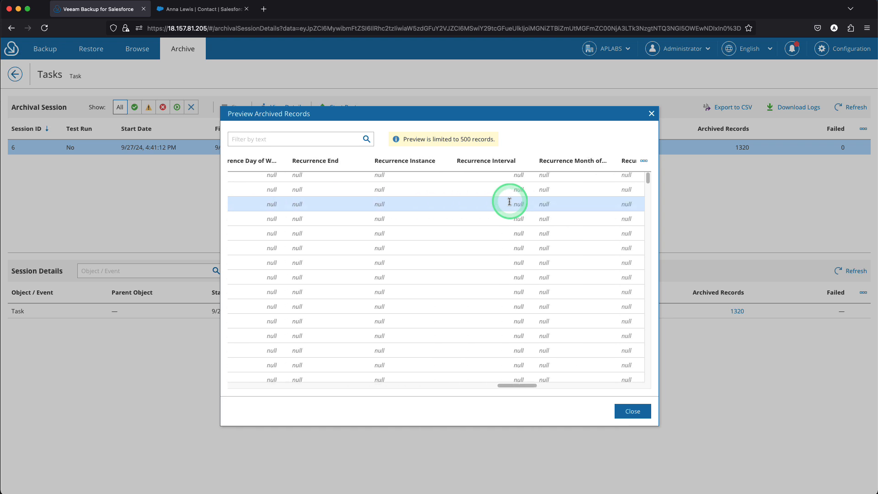
# Review the preview's column list and the remaining fields of the archived tasks, and close the preview.
pyautogui.click(647, 162)
pyautogui.scroll(-10, 591, 292)
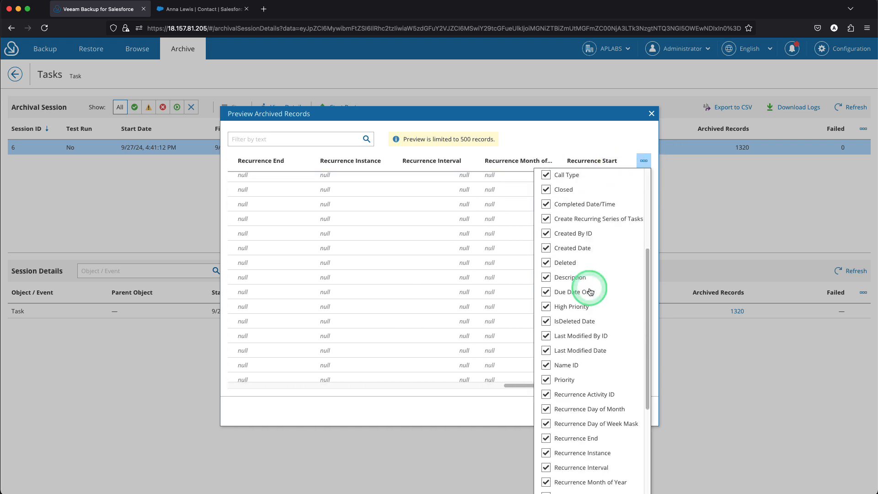
pyautogui.scroll(10, 590, 291)
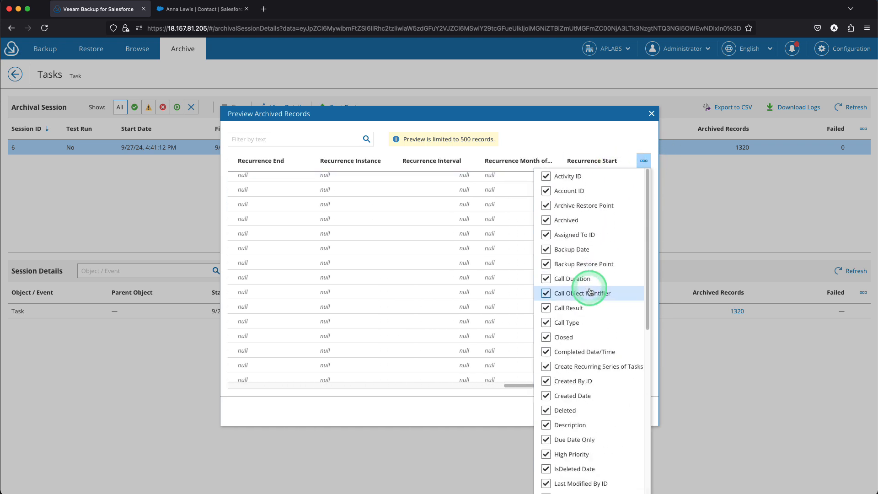
pyautogui.click(458, 397)
pyautogui.hscroll(15, 512, 323)
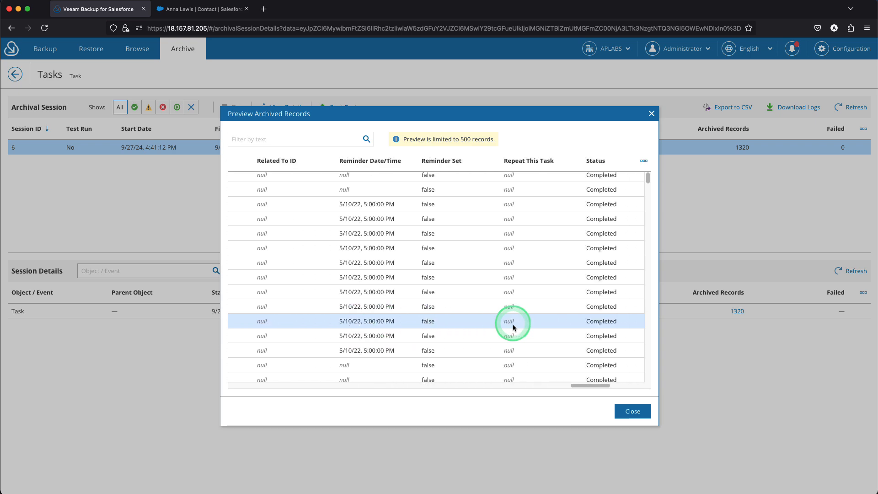
pyautogui.hscroll(-20, 512, 322)
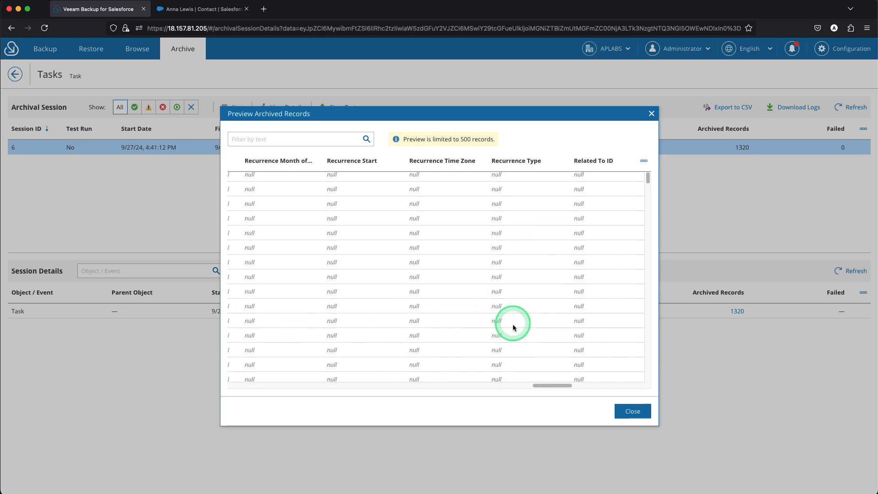
pyautogui.hscroll(-10, 514, 327)
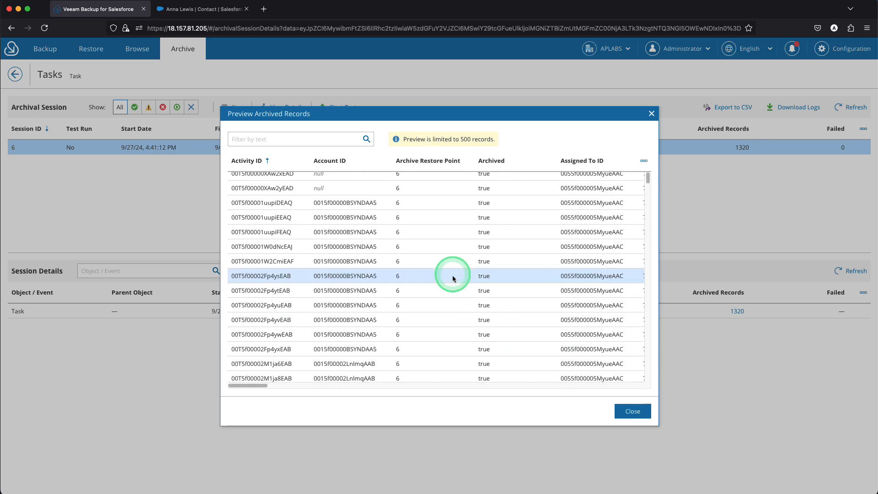
pyautogui.scroll(3, 453, 277)
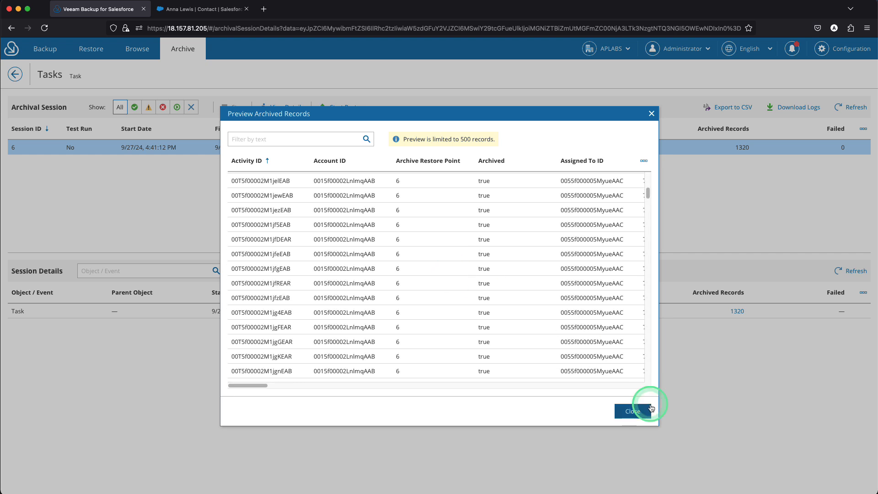
pyautogui.click(632, 411)
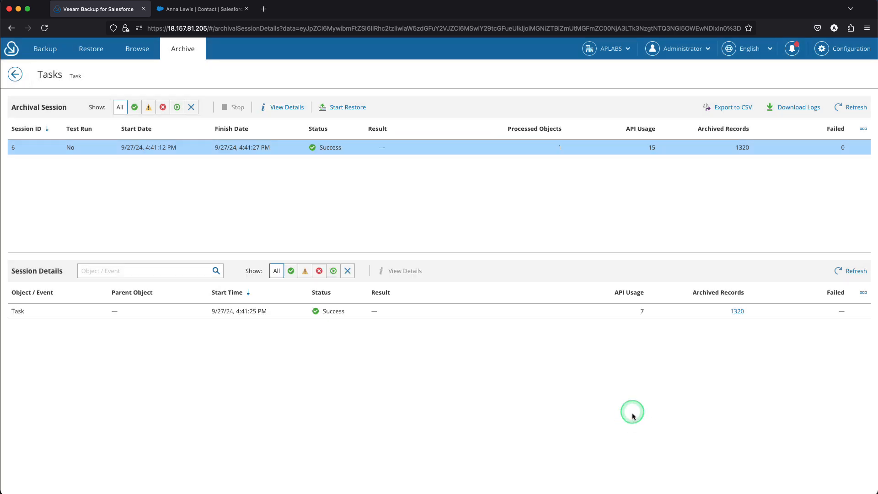
# Start a new records restore job with the default name, keeping APLABS - APLABS (production) as both source and target organization.
pyautogui.click(15, 74)
pyautogui.click(89, 59)
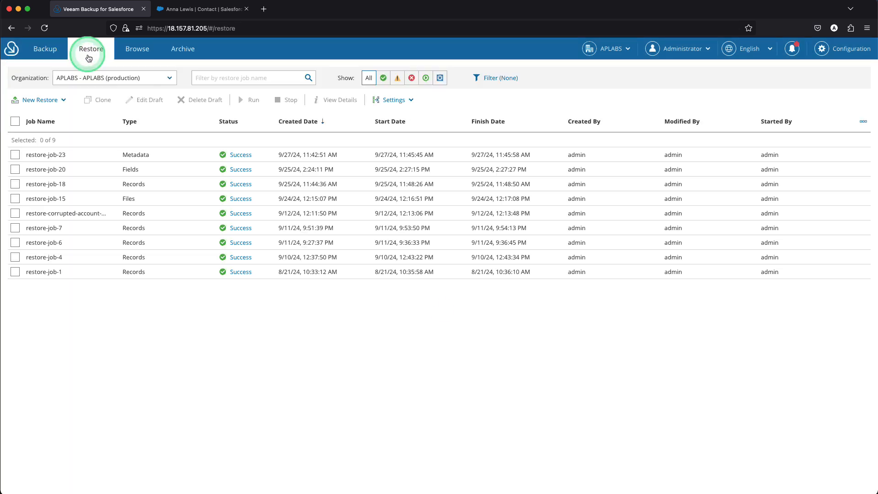
pyautogui.click(61, 99)
pyautogui.click(53, 118)
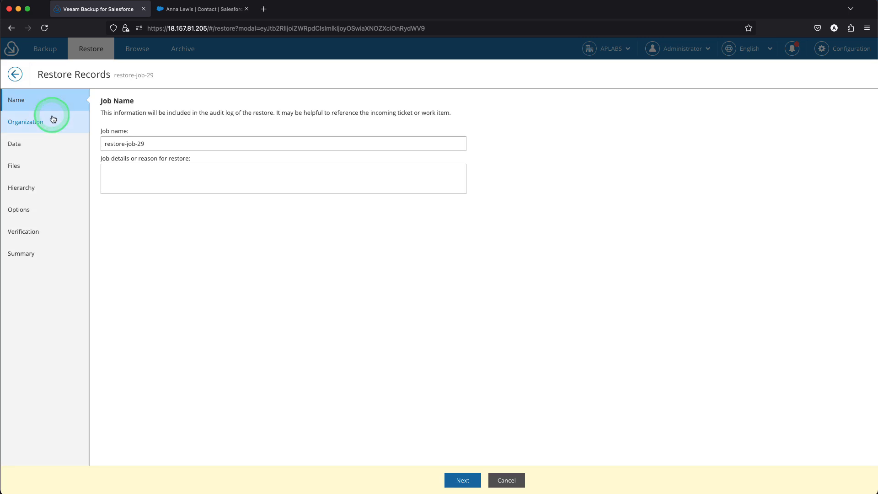
pyautogui.click(461, 480)
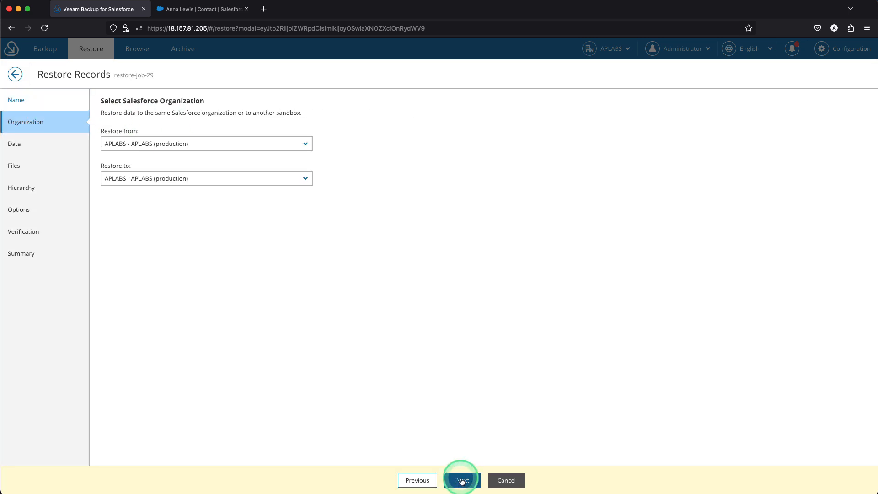
pyautogui.click(463, 483)
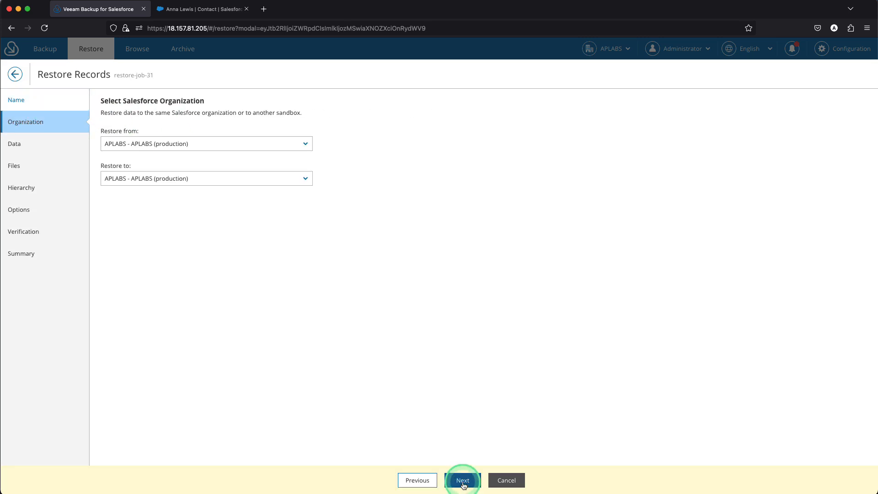
pyautogui.click(462, 481)
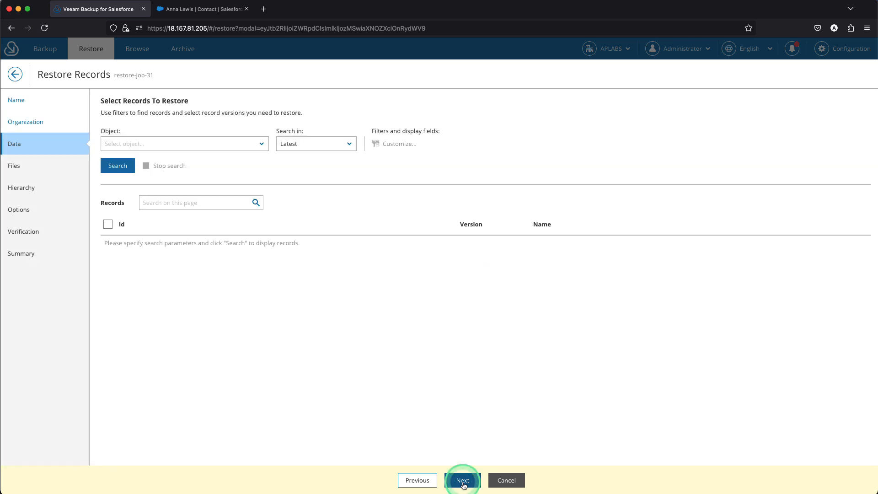
# Search the latest backup data for records of the Task (Task) object.
pyautogui.click(209, 145)
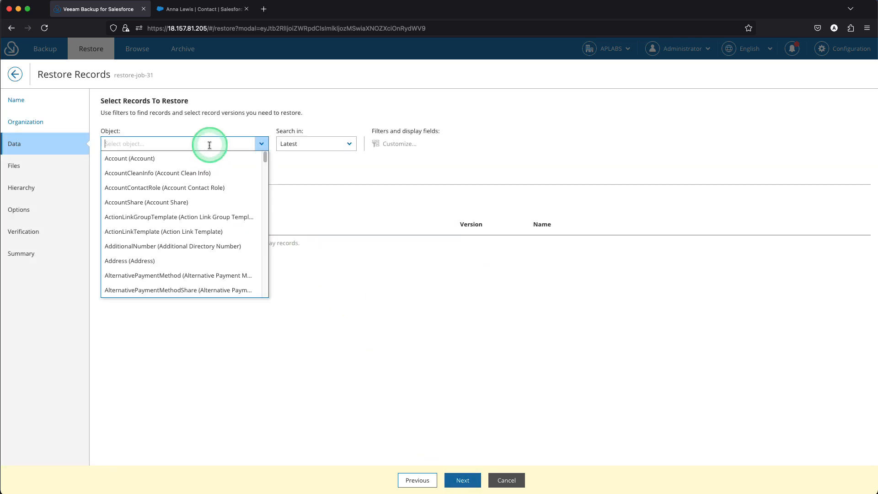
pyautogui.write('task')
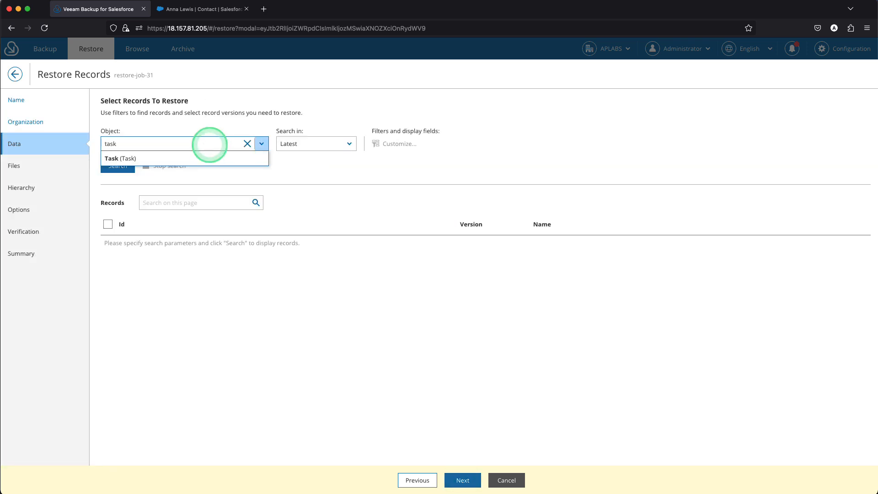
pyautogui.click(194, 159)
pyautogui.click(123, 166)
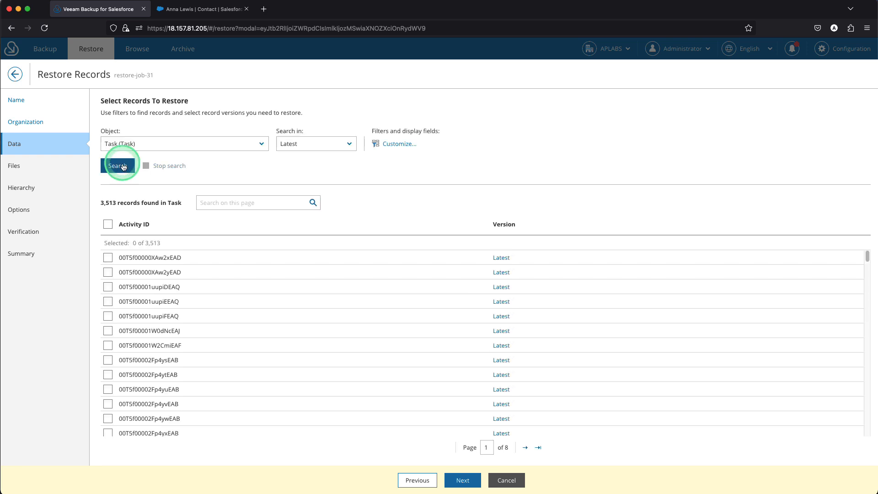
# Add ActivityDate (Due Date Only) and WhoId (Name ID) to the display fields for the task search results.
pyautogui.click(409, 147)
pyautogui.click(525, 138)
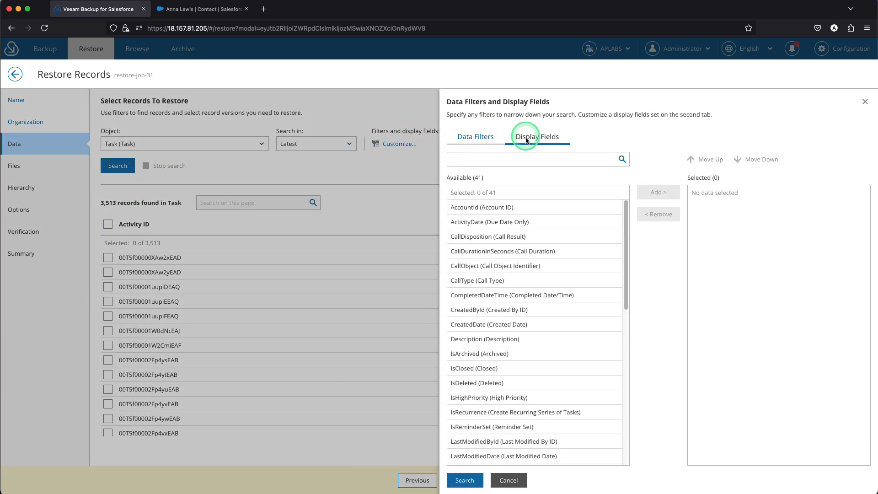
pyautogui.click(516, 227)
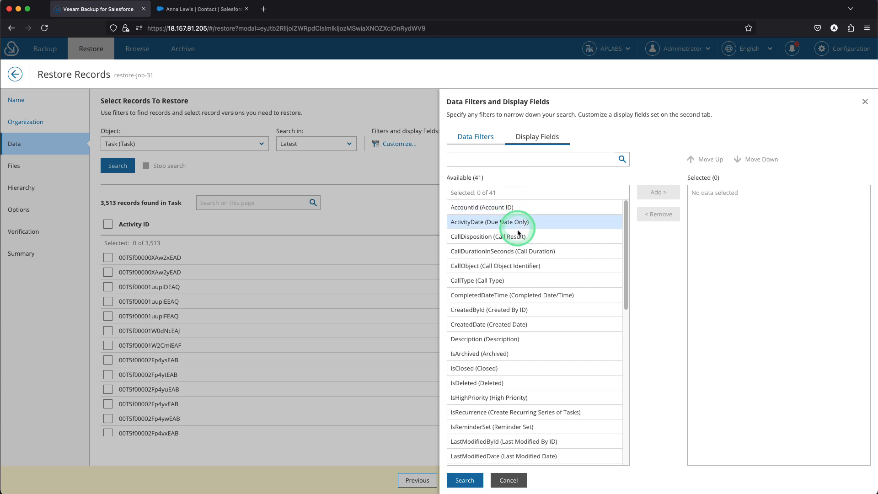
pyautogui.click(522, 227)
pyautogui.click(653, 200)
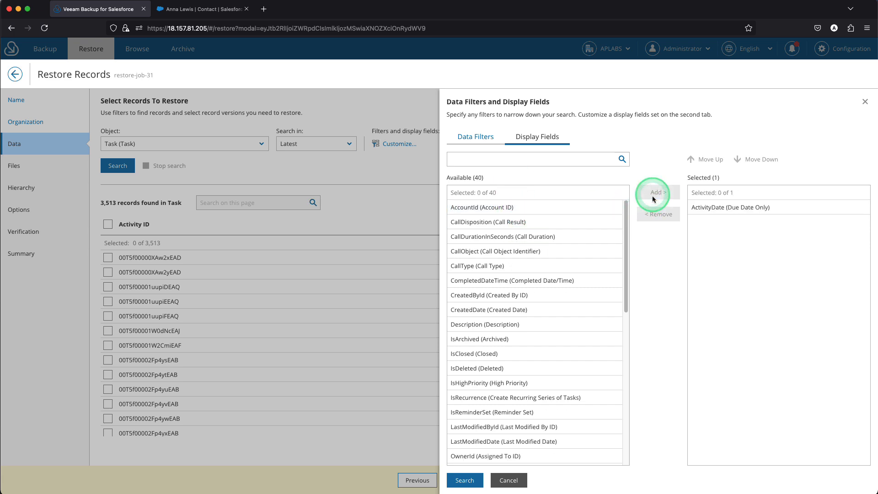
pyautogui.click(519, 307)
pyautogui.scroll(-10, 519, 307)
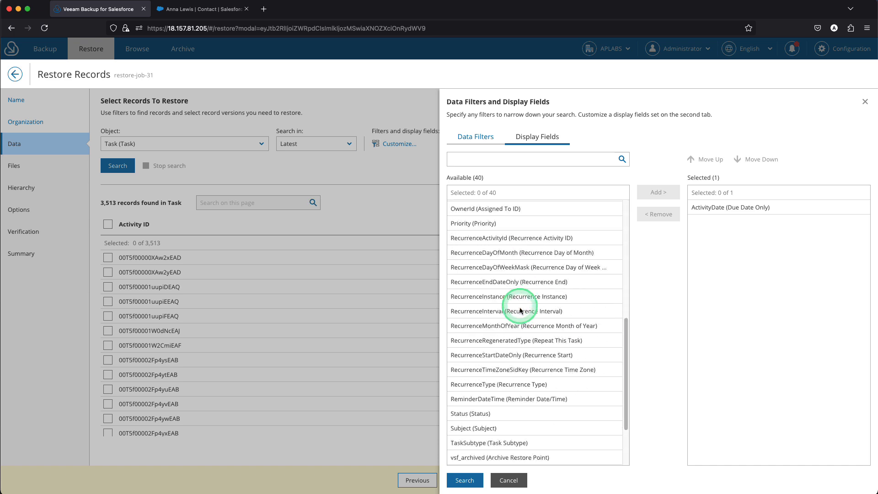
pyautogui.click(487, 461)
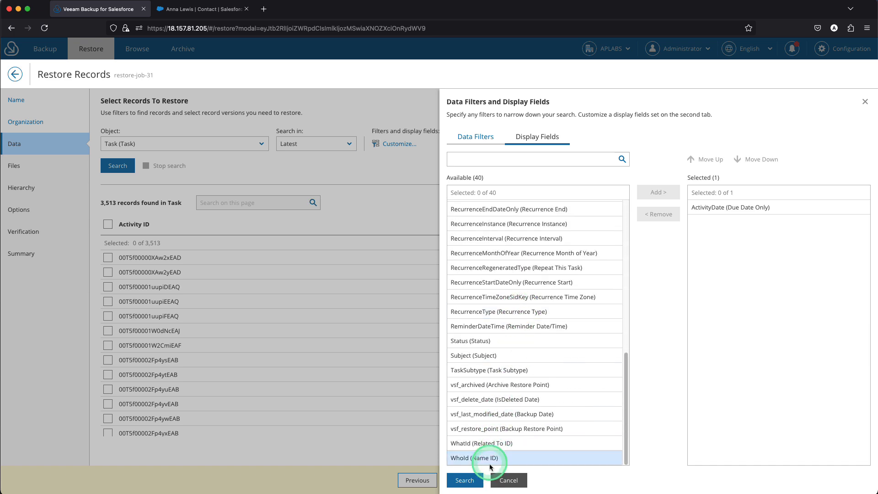
pyautogui.click(654, 193)
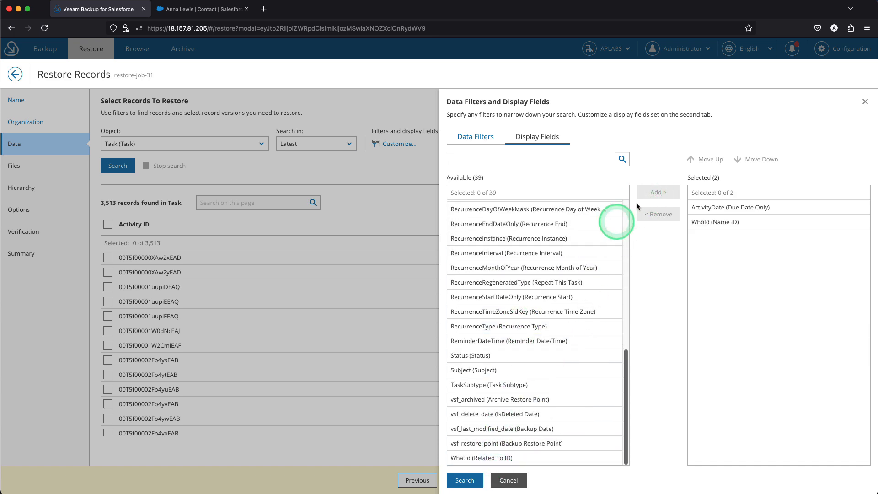
# Add vsf_archived, vsf_last_modified_date and vsf_restore_point to the display fields and run the search with them.
pyautogui.scroll(3, 517, 400)
pyautogui.scroll(5, 516, 400)
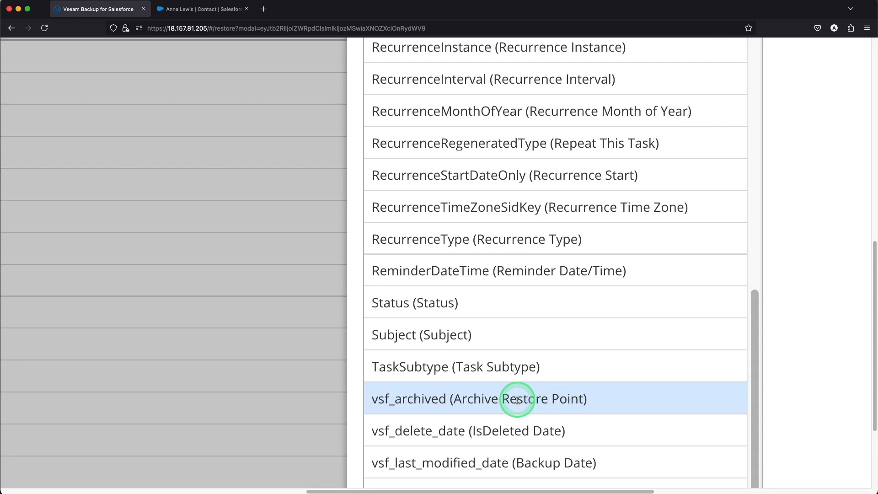
pyautogui.scroll(-3, 517, 400)
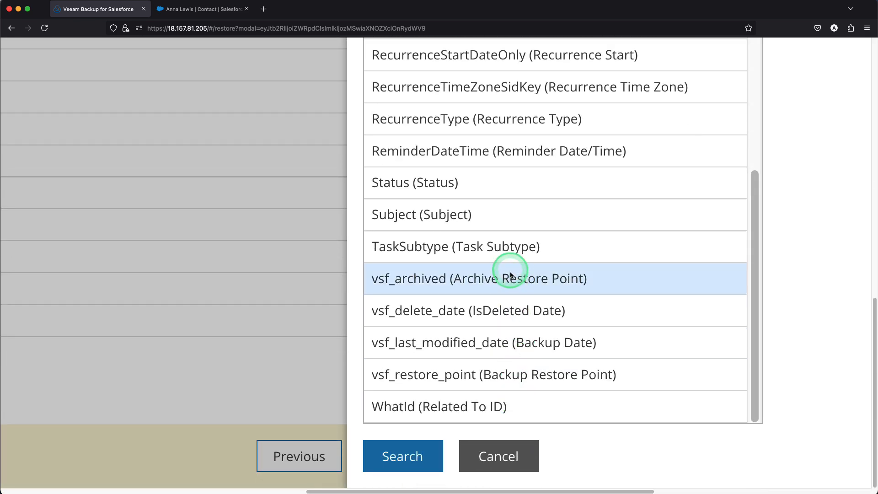
pyautogui.click(511, 275)
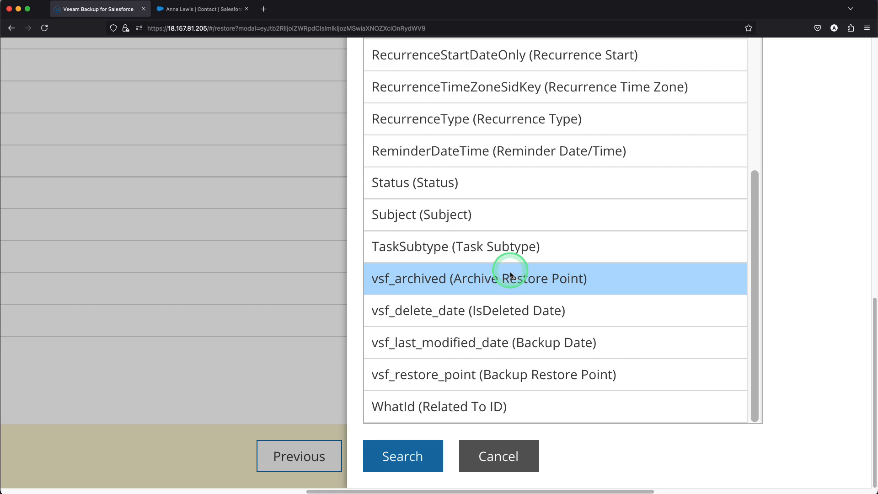
pyautogui.doubleClick(509, 275)
pyautogui.doubleClick(531, 342)
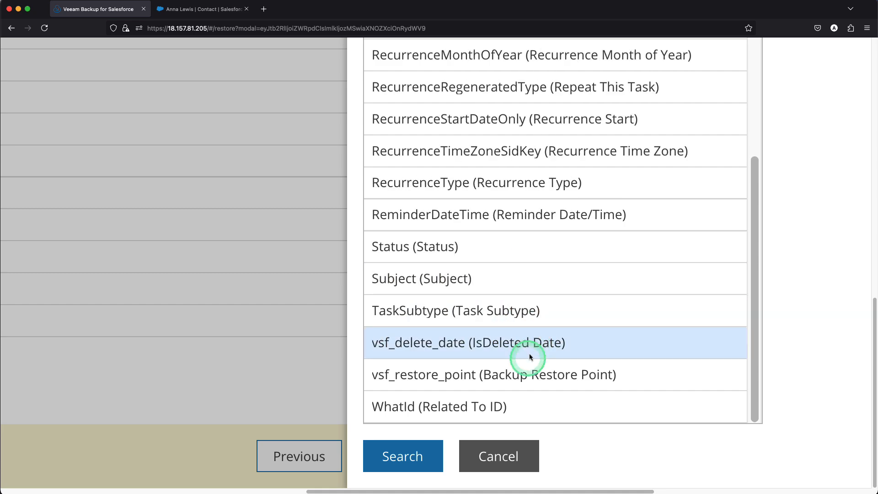
pyautogui.doubleClick(525, 367)
pyautogui.press('super+minus')
pyautogui.press('super+minus')
pyautogui.press('super+minus')
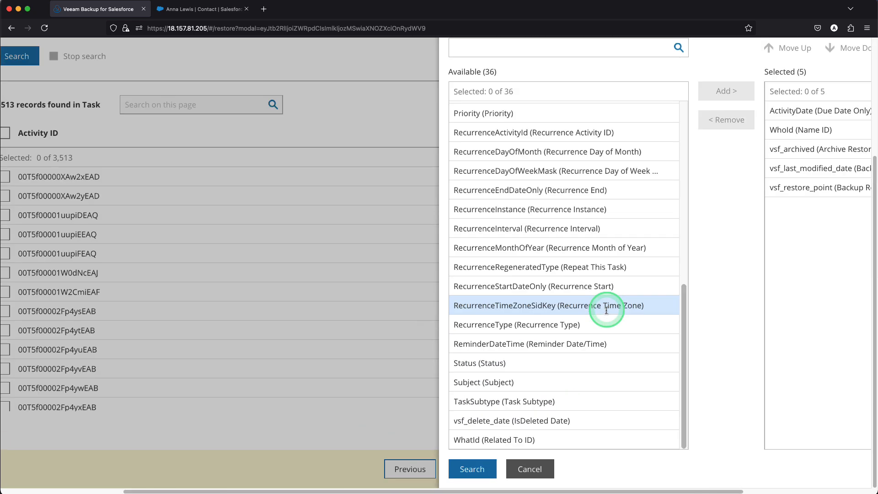
pyautogui.press('super+minus')
pyautogui.press('super+minus')
pyautogui.press('super+minus')
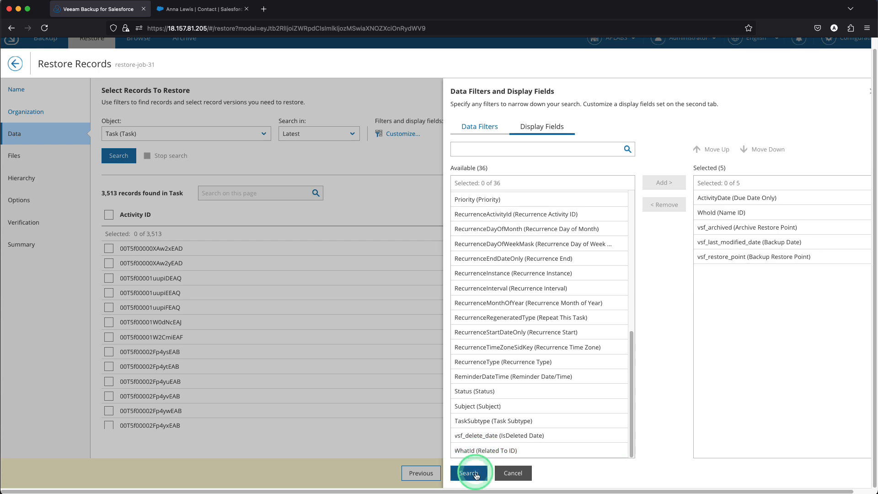
pyautogui.click(471, 474)
# Look through the found tasks, and filter them with the condition vsf_archived (Archive Restore Point) equals 6.
pyautogui.scroll(-15, 516, 302)
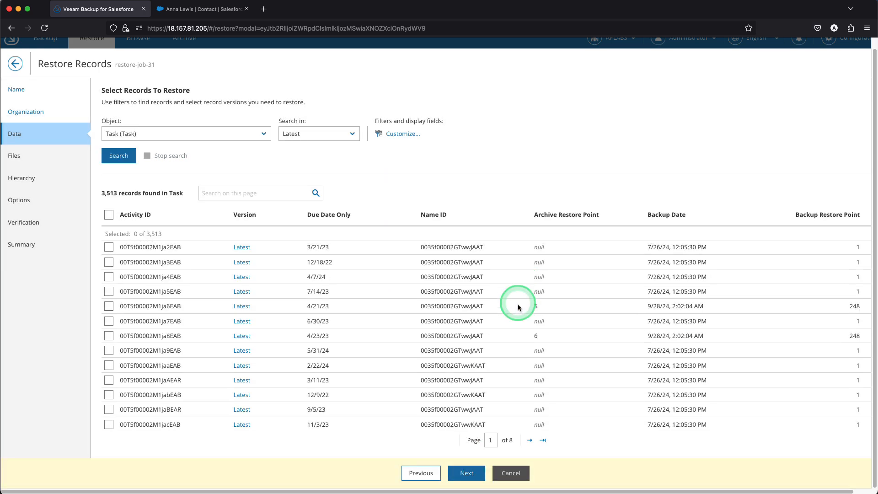
pyautogui.scroll(15, 518, 304)
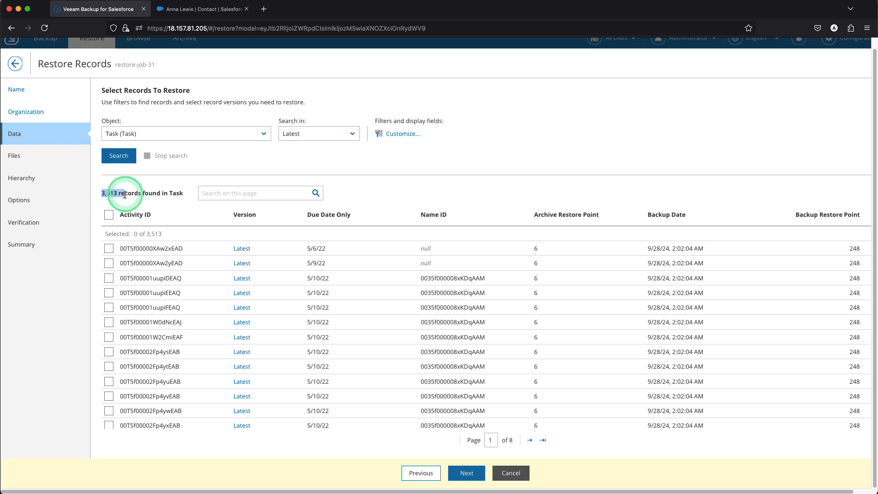
pyautogui.click(401, 133)
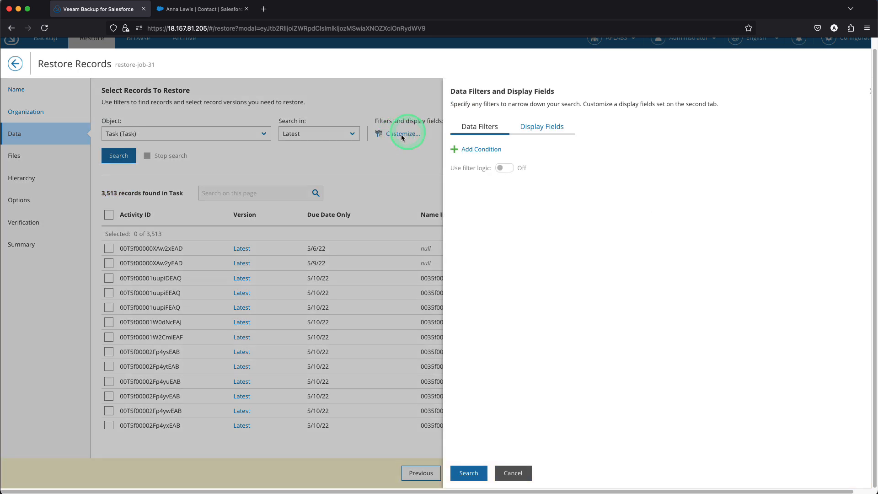
pyautogui.click(480, 154)
pyautogui.click(567, 159)
pyautogui.scroll(-10, 531, 215)
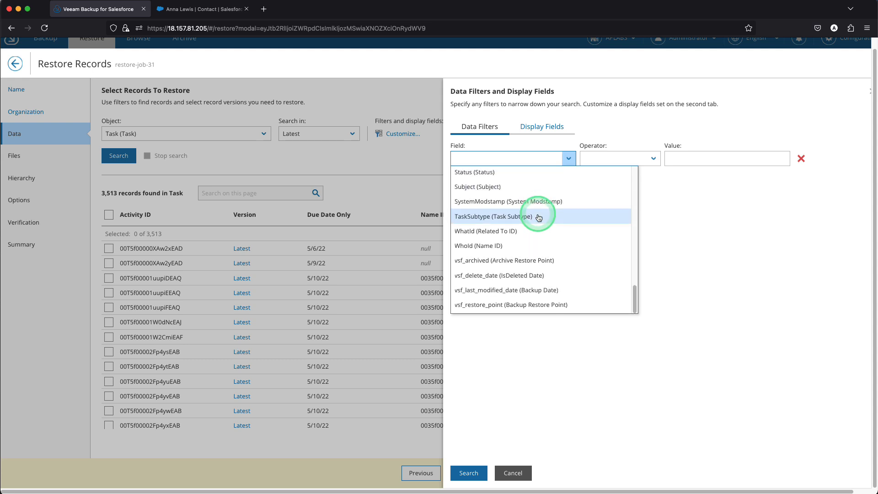
pyautogui.click(505, 261)
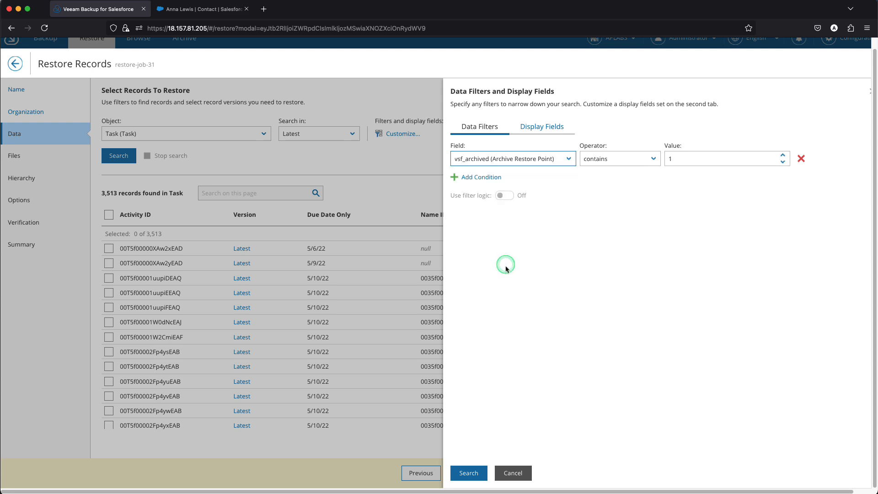
pyautogui.click(610, 168)
pyautogui.click(605, 202)
pyautogui.doubleClick(684, 158)
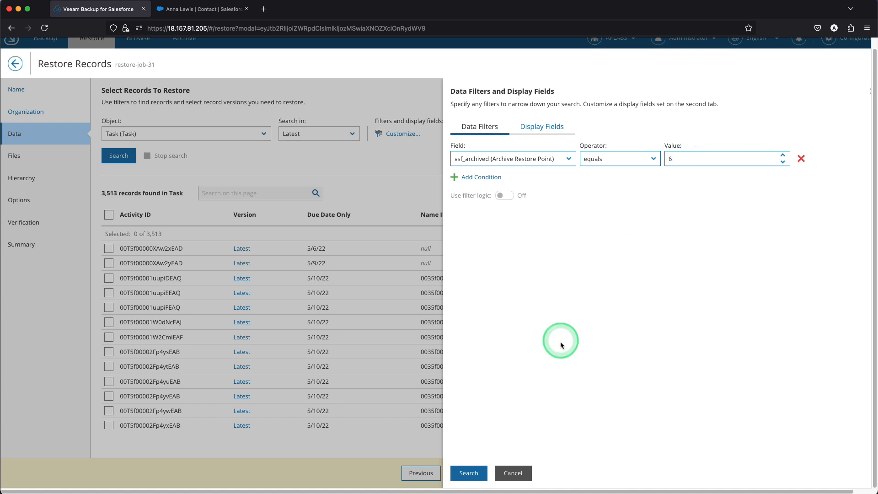
pyautogui.click(466, 474)
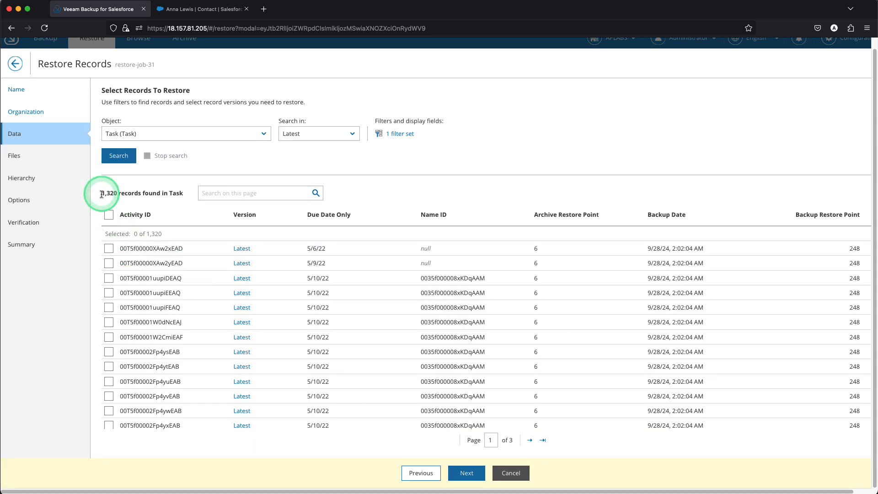
pyautogui.click(167, 191)
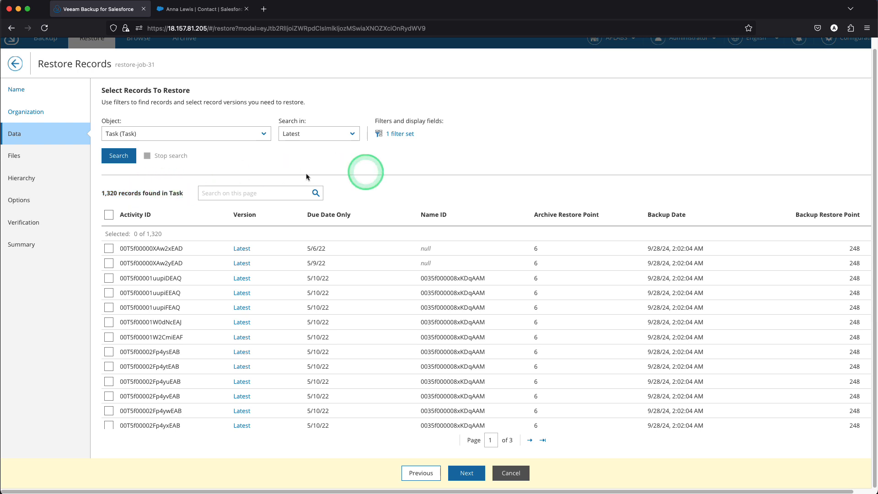
# Add a second condition WhoId (Name ID) equals the contact's record ID, enable the 1 AND 2 filter logic, and rerun the search.
pyautogui.click(397, 135)
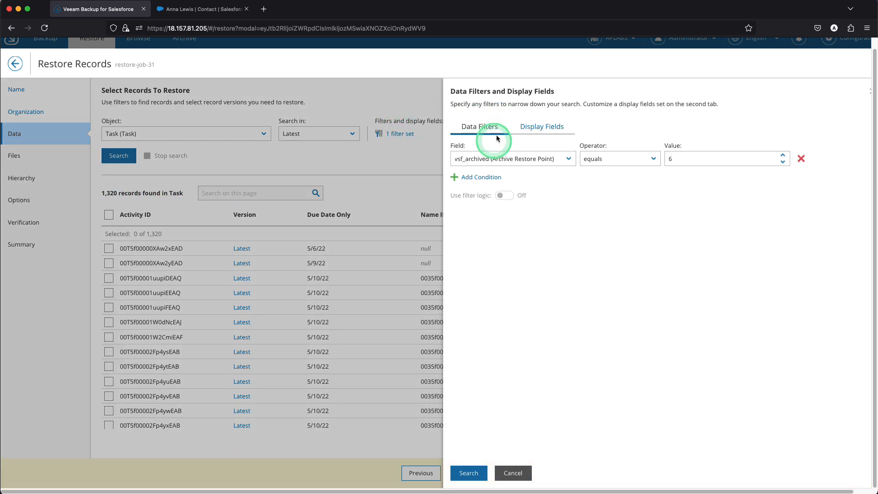
pyautogui.click(477, 177)
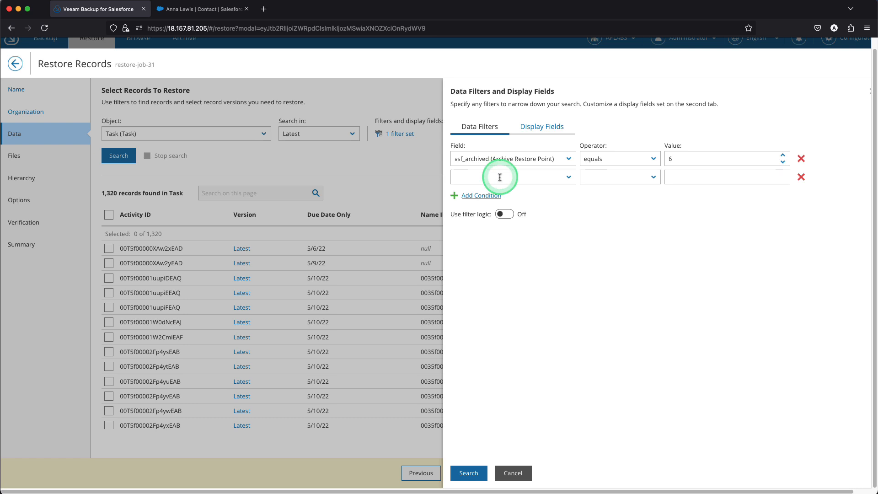
pyautogui.click(498, 177)
pyautogui.scroll(-5, 507, 271)
pyautogui.scroll(-5, 506, 271)
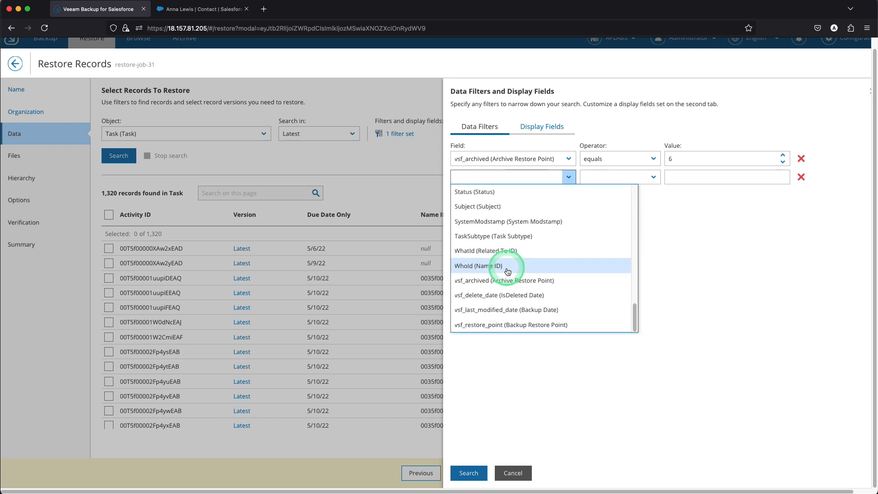
pyautogui.click(507, 265)
pyautogui.click(623, 178)
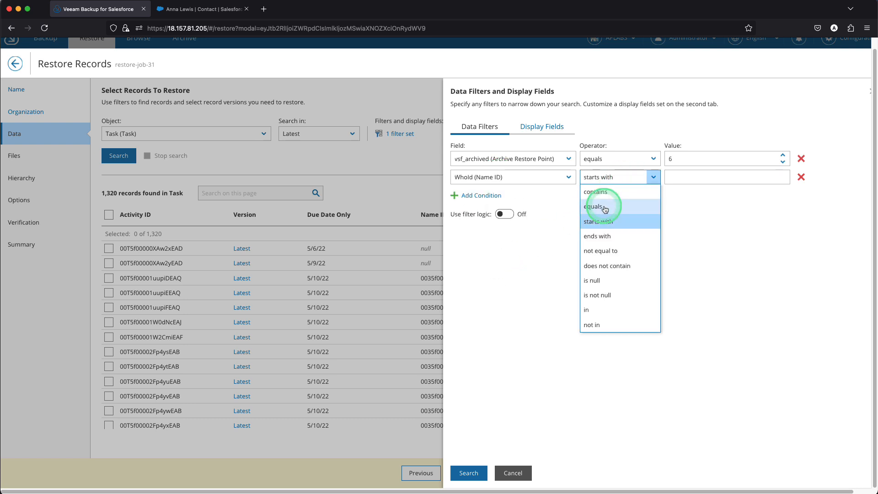
pyautogui.click(604, 208)
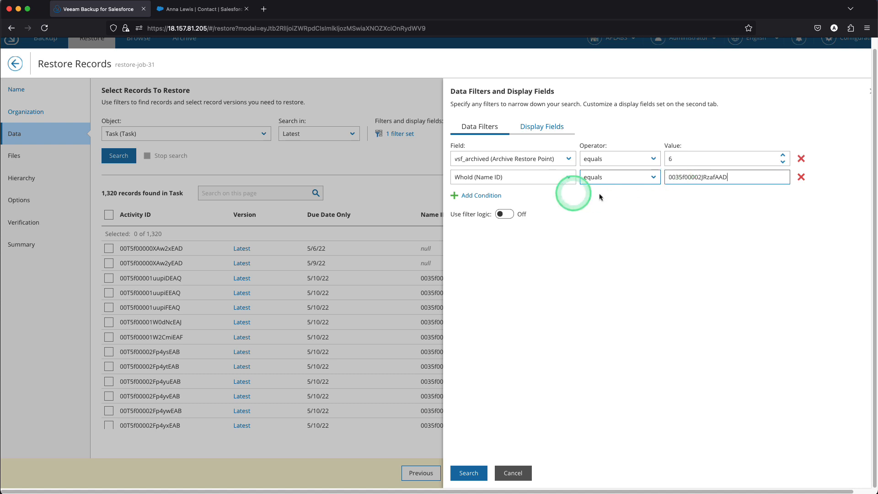
pyautogui.click(505, 214)
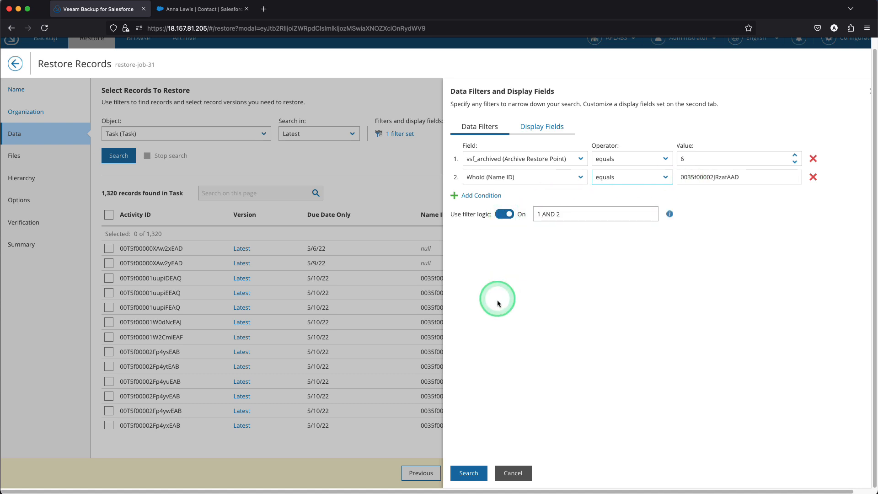
pyautogui.click(468, 473)
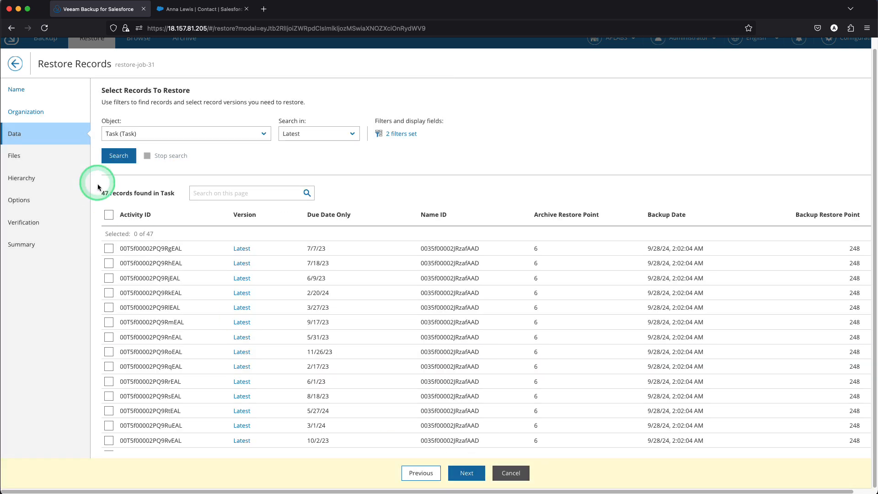
# Select all the filtered task records for the restore and turn on restoring their attachments.
pyautogui.click(108, 215)
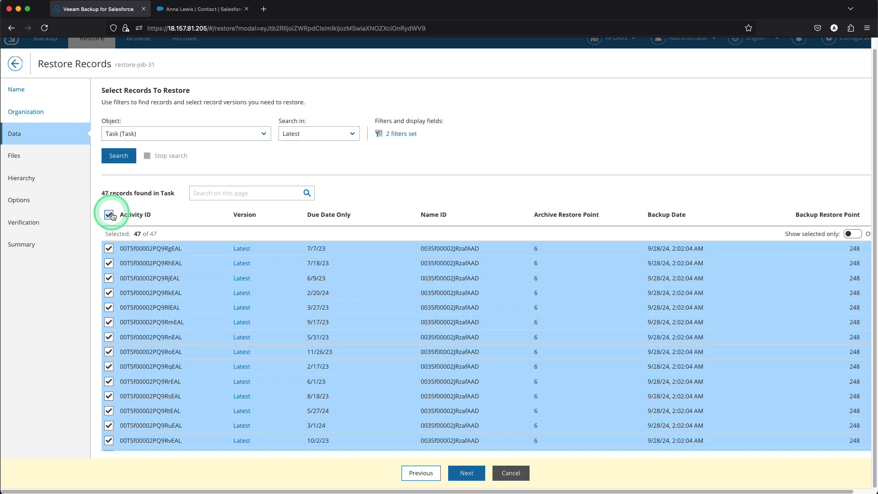
pyautogui.click(459, 475)
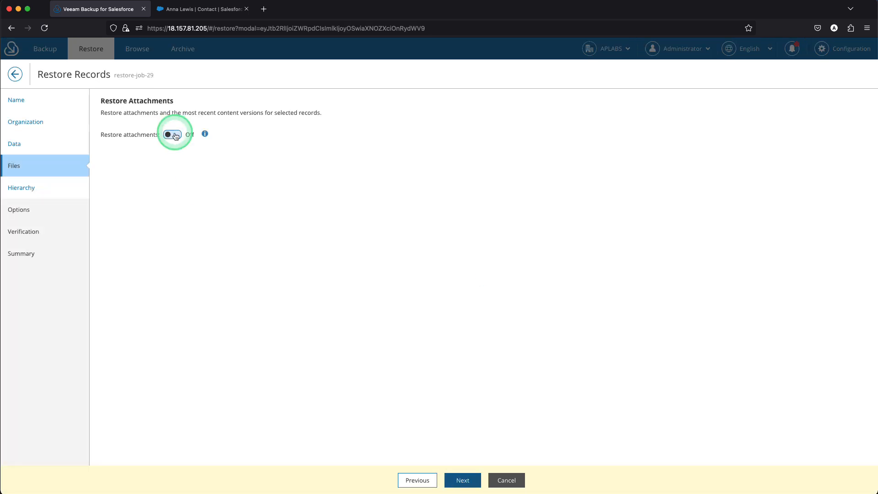
pyautogui.click(178, 133)
pyautogui.click(461, 480)
# Turn on records hierarchy restore, allow empty backup values to replace current Salesforce field values, and continue to the end of the job summary.
pyautogui.click(182, 134)
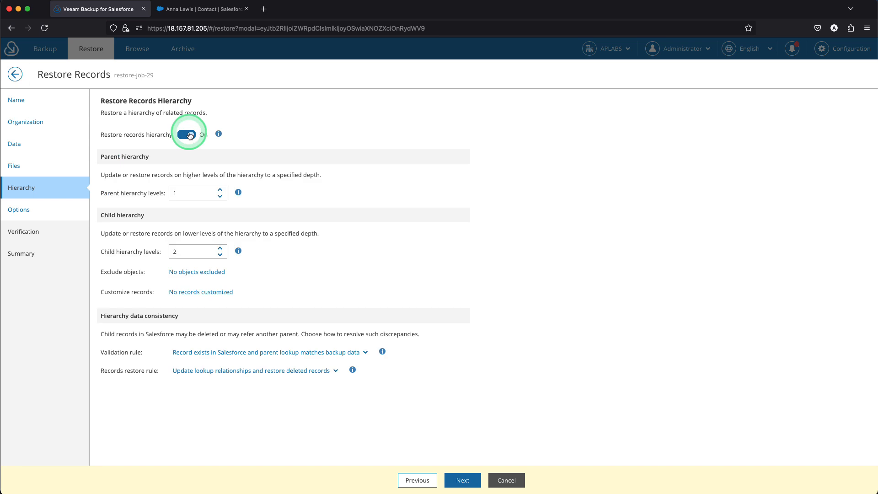
pyautogui.click(462, 480)
pyautogui.click(254, 195)
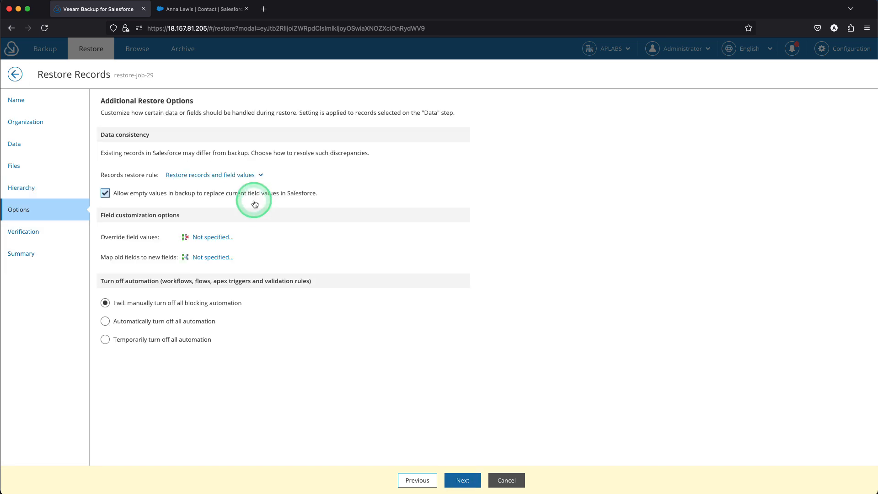
pyautogui.click(462, 480)
pyautogui.click(461, 481)
pyautogui.scroll(-5, 255, 416)
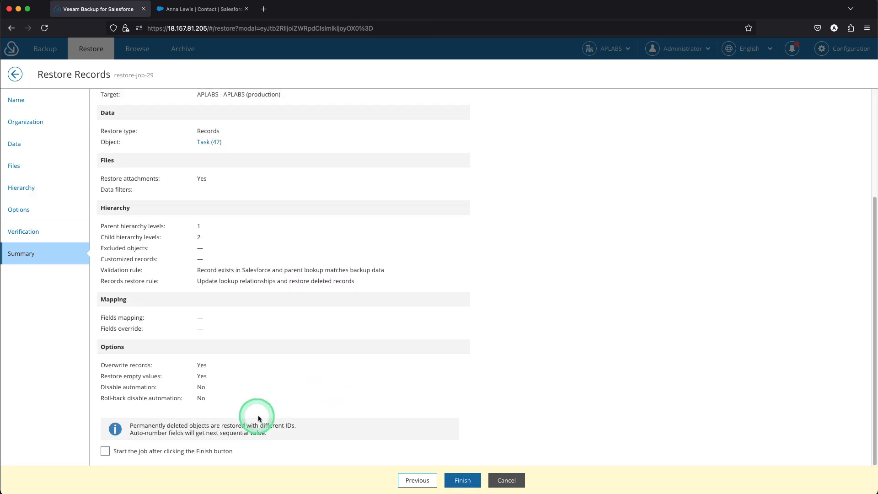
# Finish the restore job with immediate start after finishing enabled, and open its session details to check the Task object's result.
pyautogui.click(220, 450)
pyautogui.click(461, 479)
pyautogui.click(240, 155)
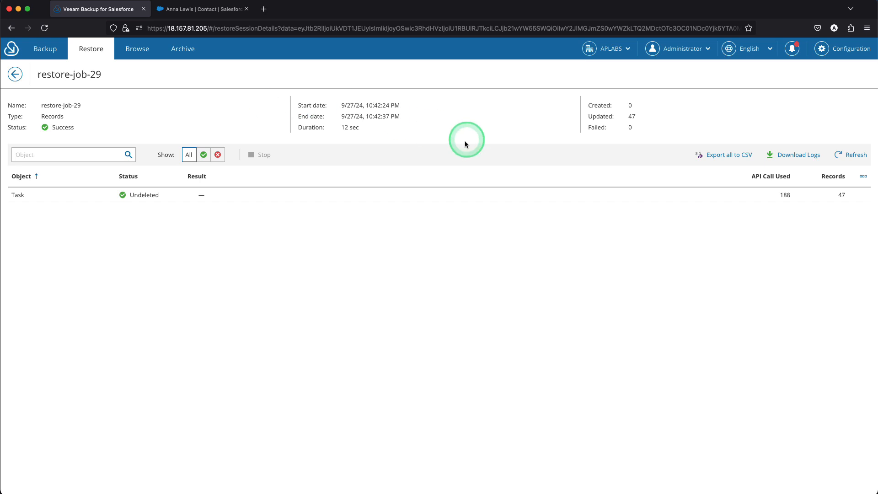
pyautogui.click(557, 198)
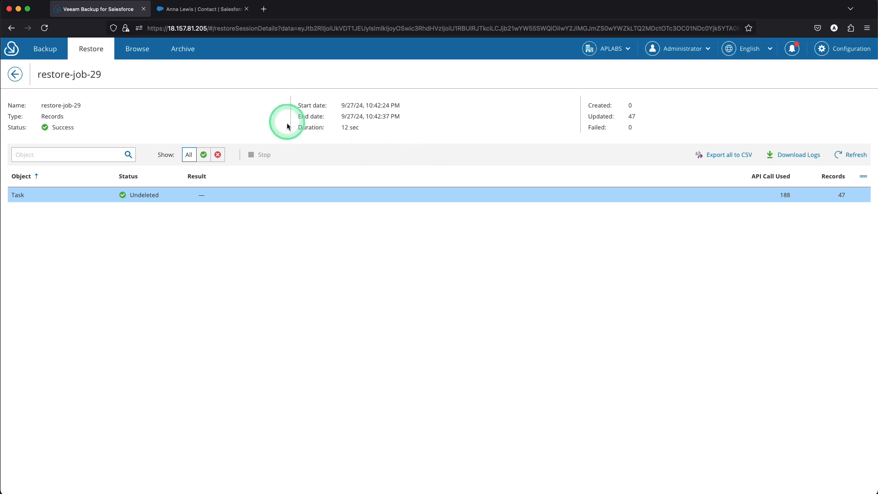
# Switch to the contact's page in Salesforce, refresh the activity timeline, and load more upcoming and overdue tasks to review the restored records.
pyautogui.click(197, 13)
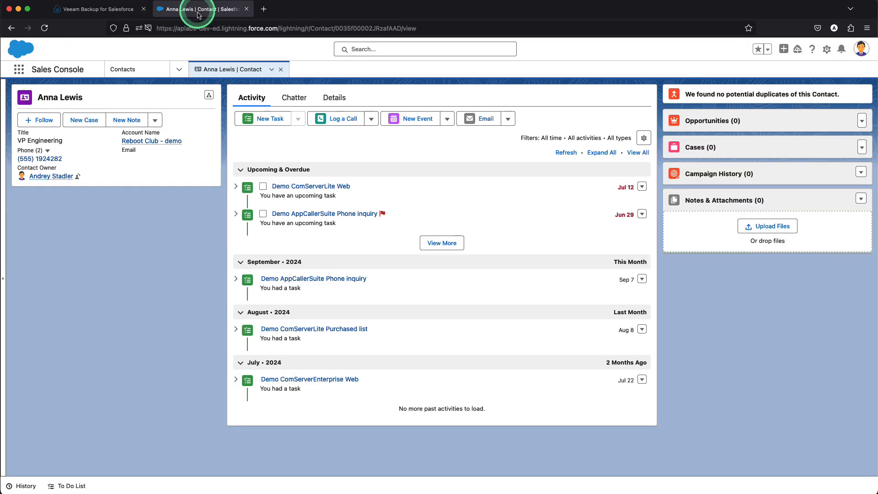
pyautogui.click(566, 153)
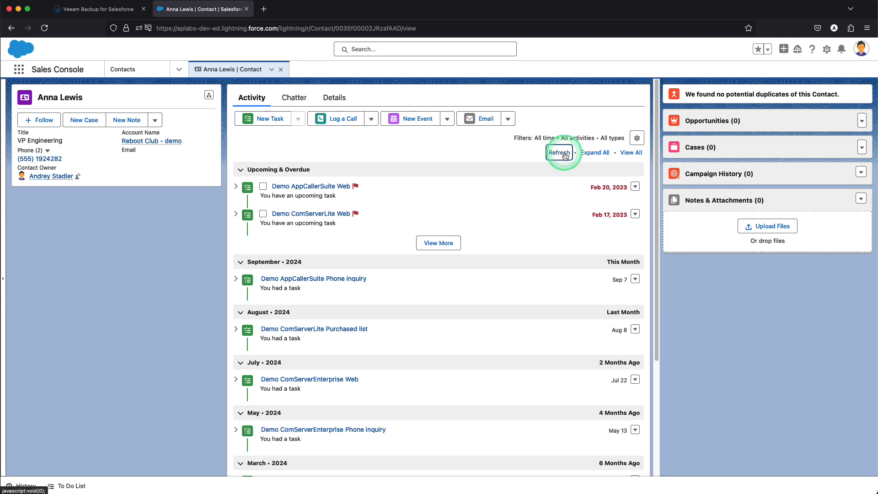
pyautogui.scroll(-10, 539, 246)
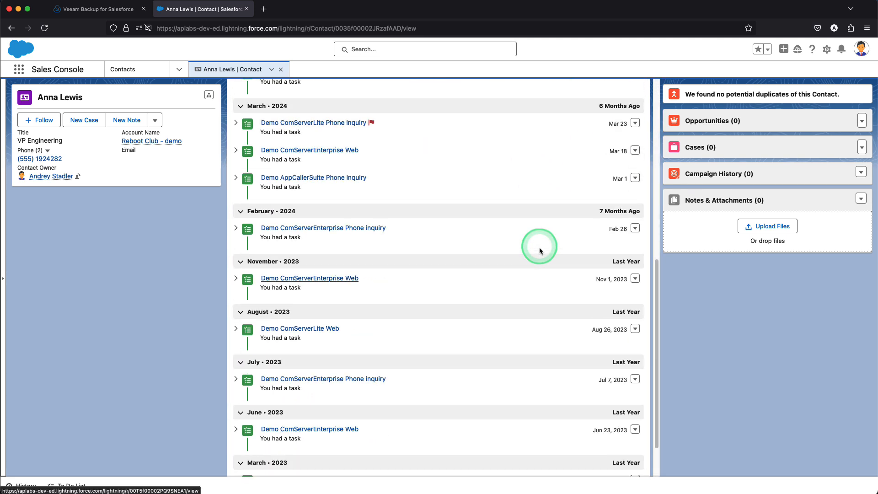
pyautogui.scroll(10, 539, 247)
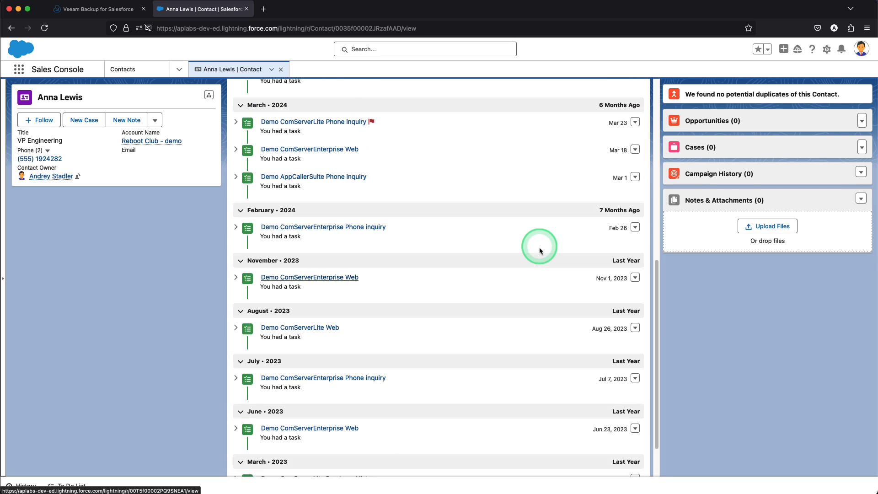
pyautogui.scroll(2, 539, 247)
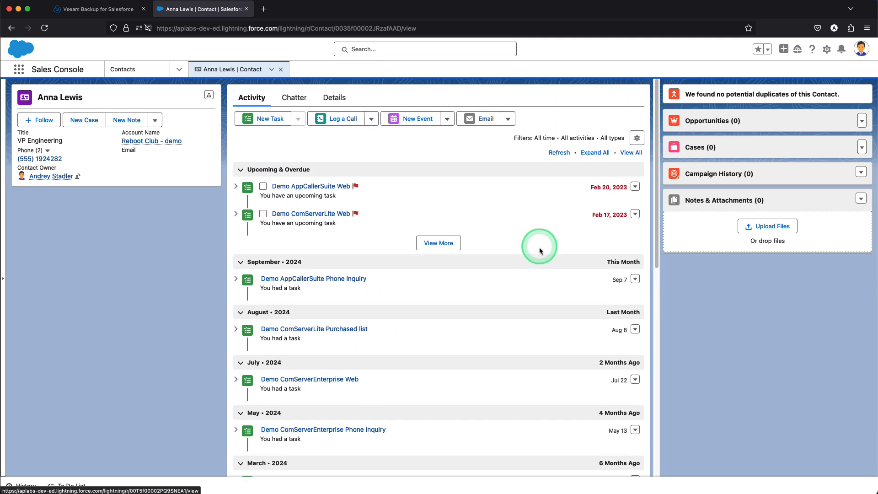
pyautogui.click(443, 246)
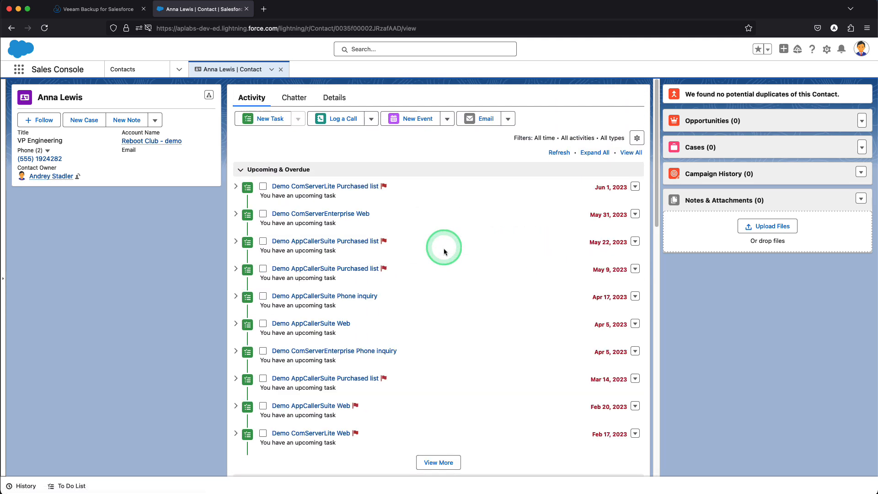
pyautogui.scroll(-10, 443, 250)
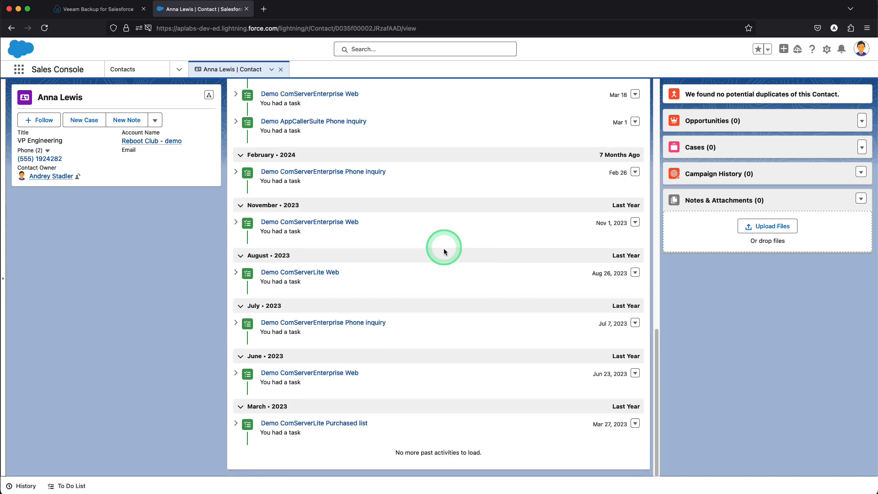